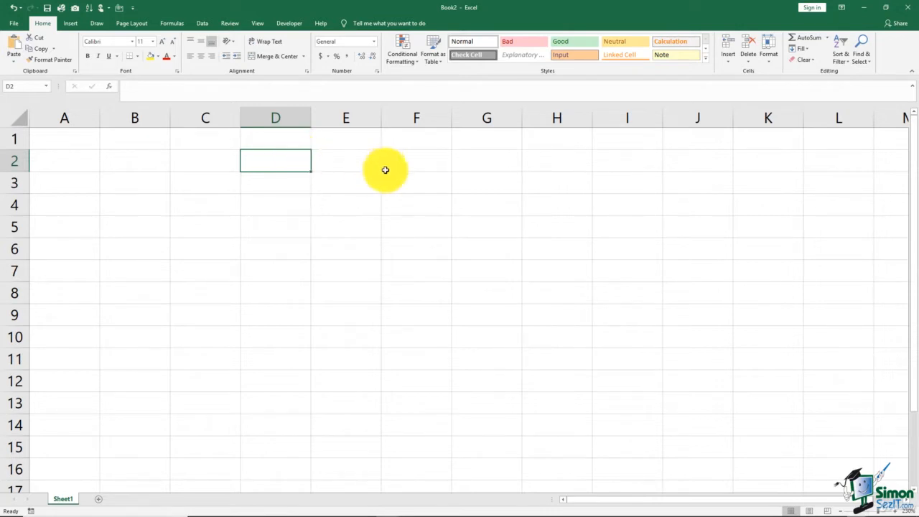
Enter Friday in cell D2 and AutoFill the weekday series down to D9.
text(Friday)
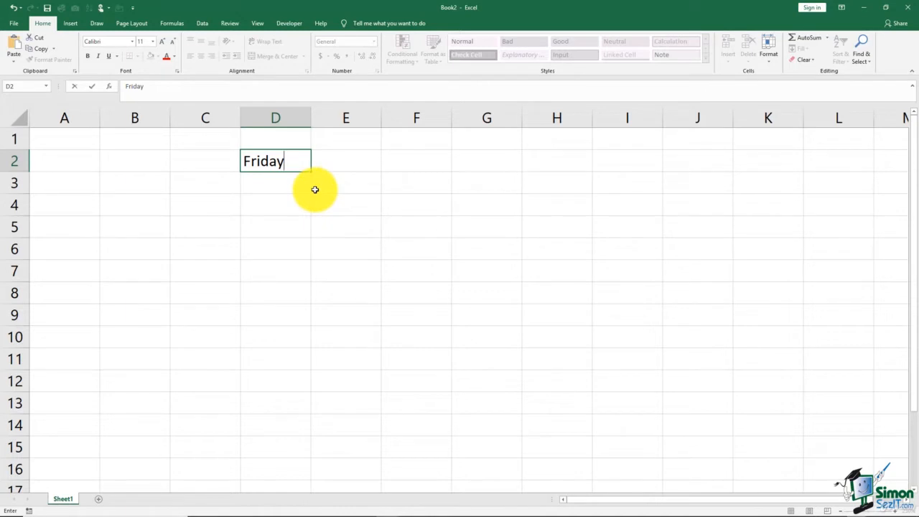
key(ctrl+Return)
drag(311, 171, 316, 317)
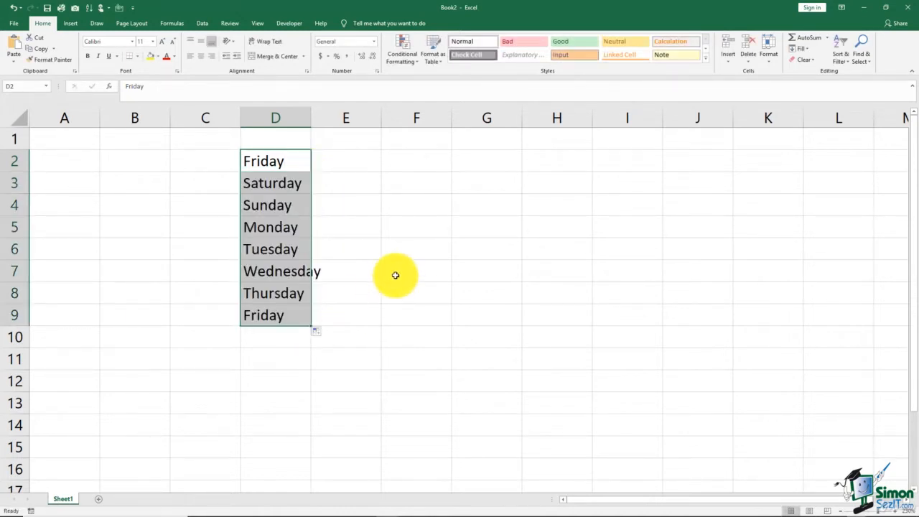
AutoFill the weekday series from D2 across the row to H2.
click(295, 161)
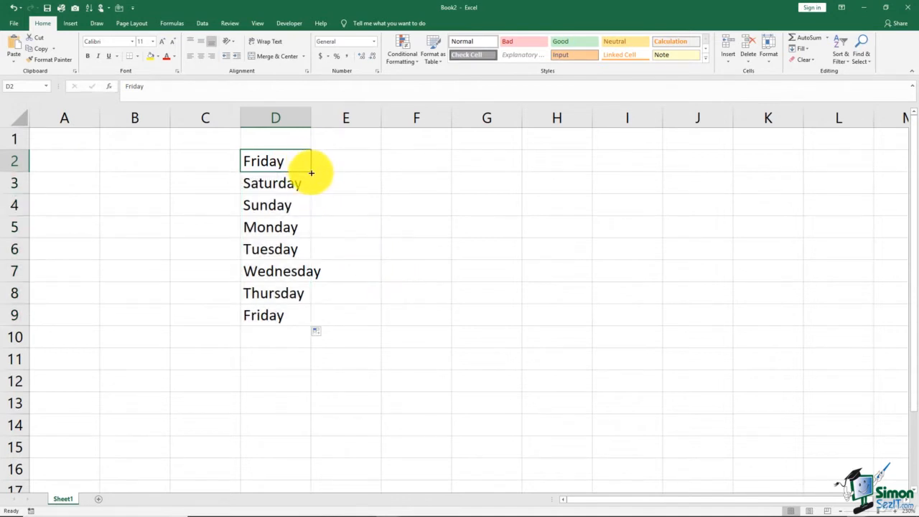
drag(311, 172, 571, 174)
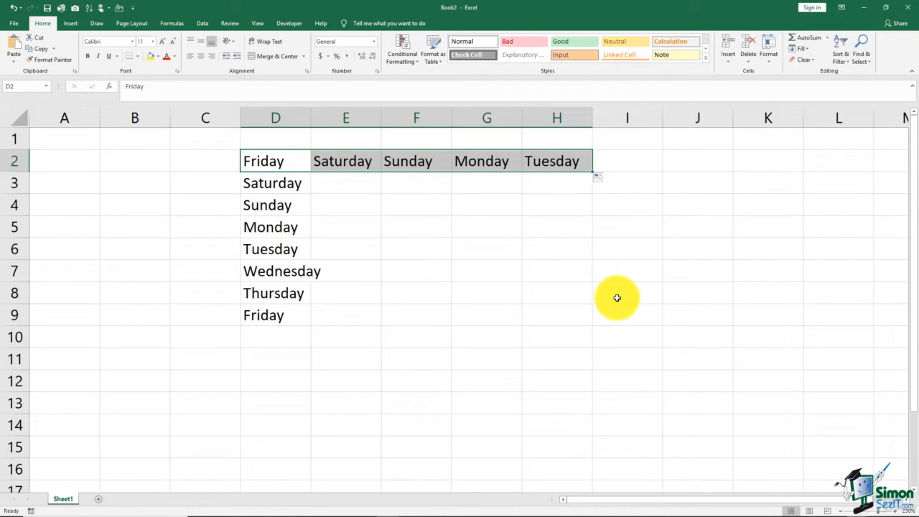
click(575, 288)
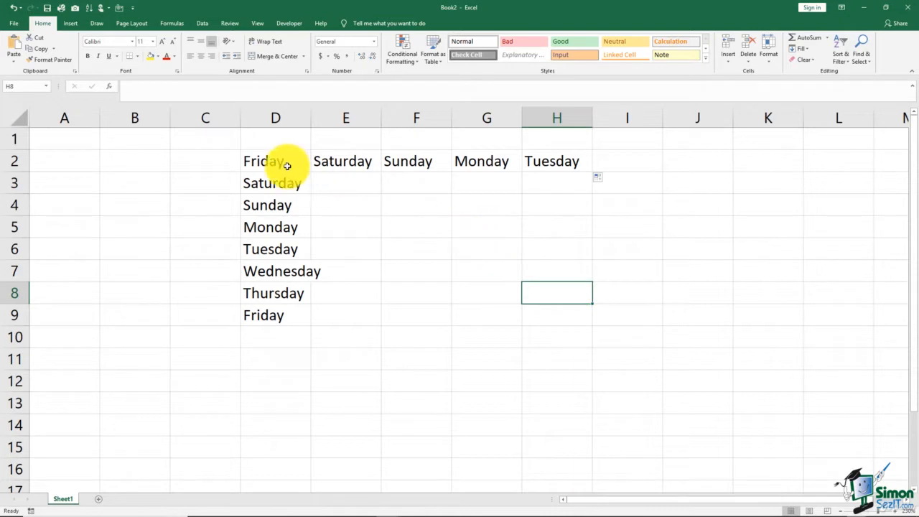
Clear all the weekday names in the range D2:H9.
click(267, 158)
shift+click(553, 311)
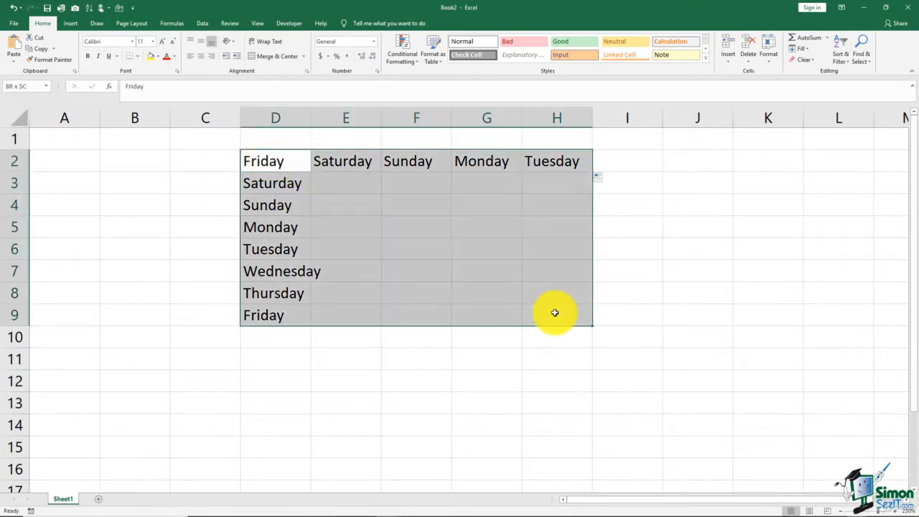
key(Delete)
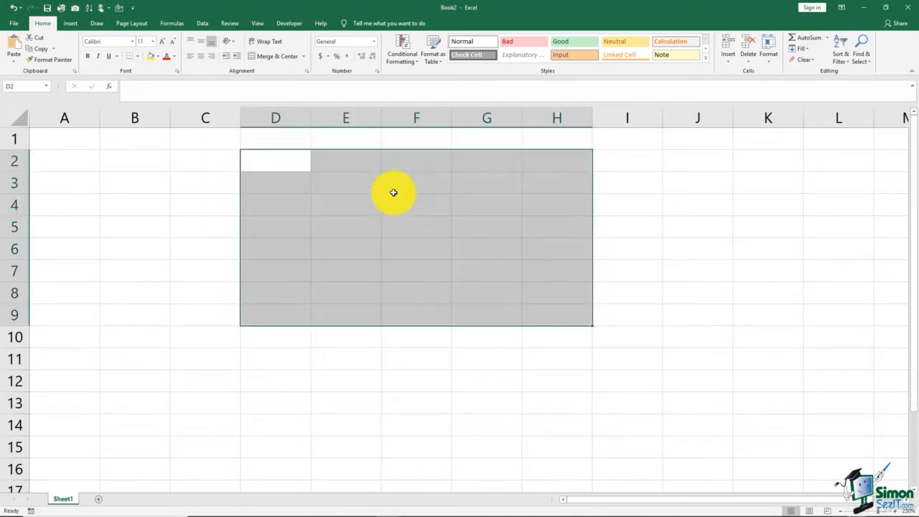
Enter the abbreviated weekday Sat in D2 and AutoFill the series down to D9.
click(298, 165)
text(Sat)
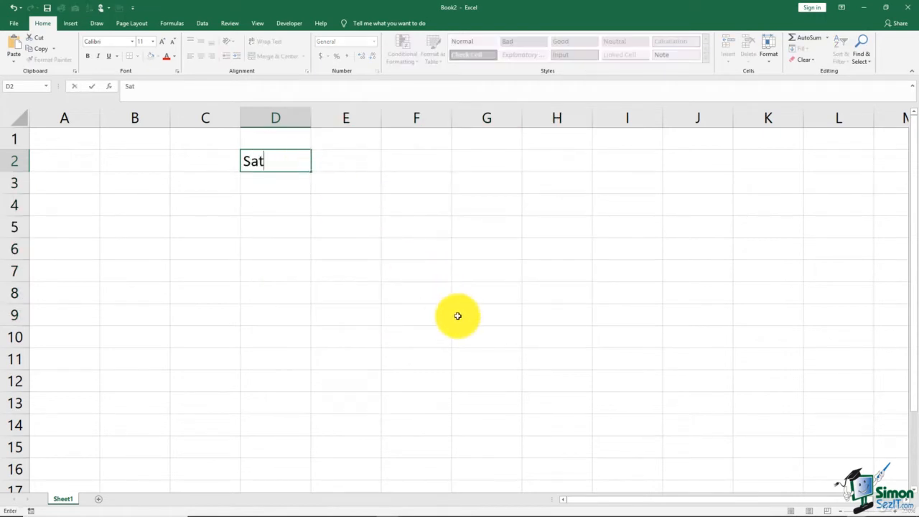
click(305, 249)
click(296, 165)
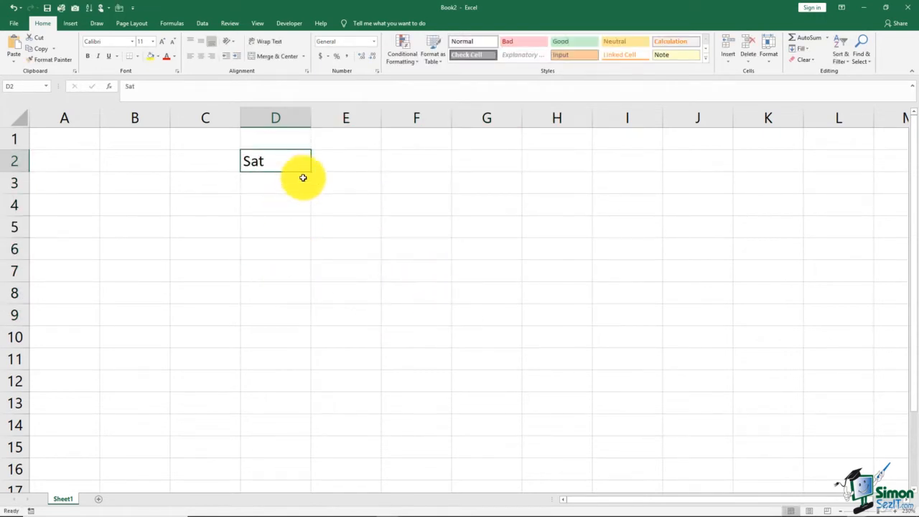
drag(311, 171, 395, 309)
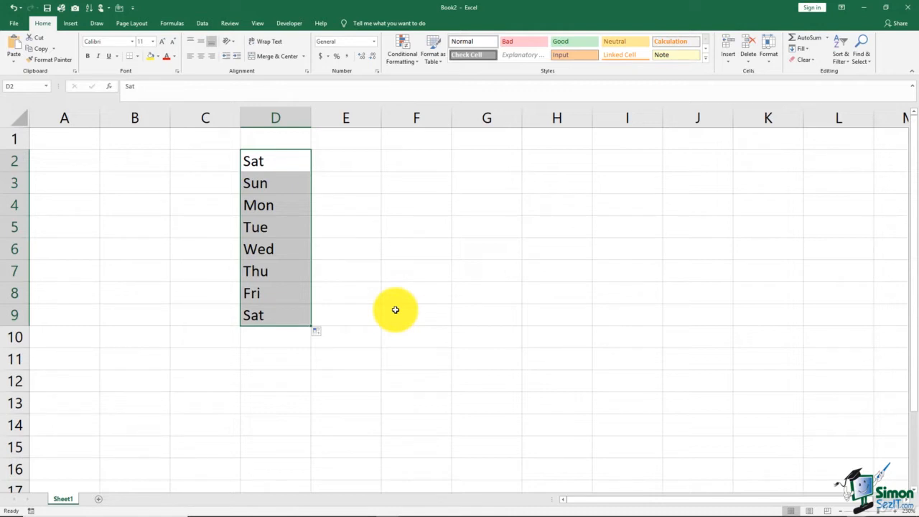
Clear the abbreviated weekday names from D2:D9.
key(BackSpace)
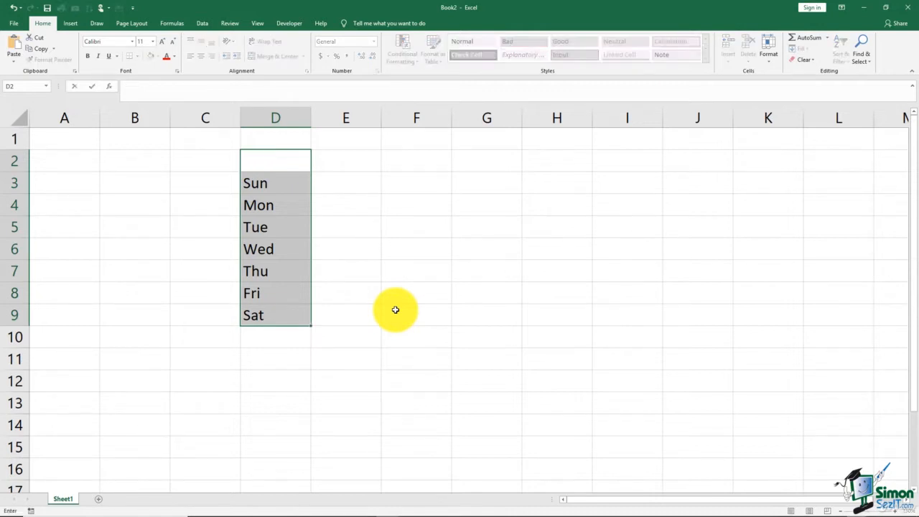
key(Escape)
key(Delete)
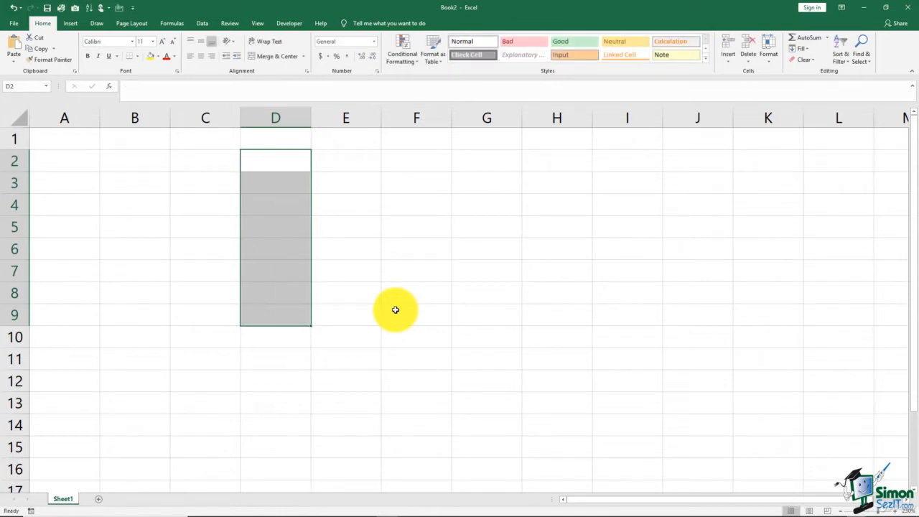
Enter the number 1 in D2 and AutoFill it down to D7.
click(287, 162)
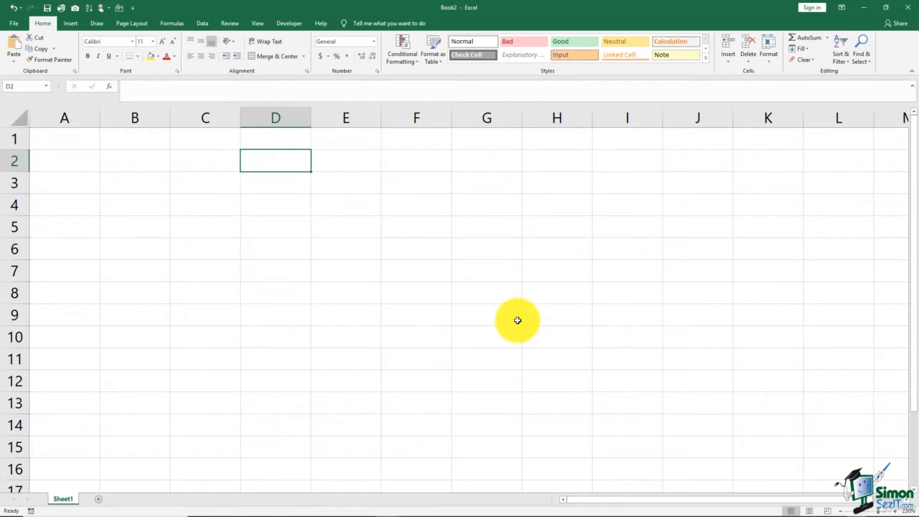
text(1)
key(Return)
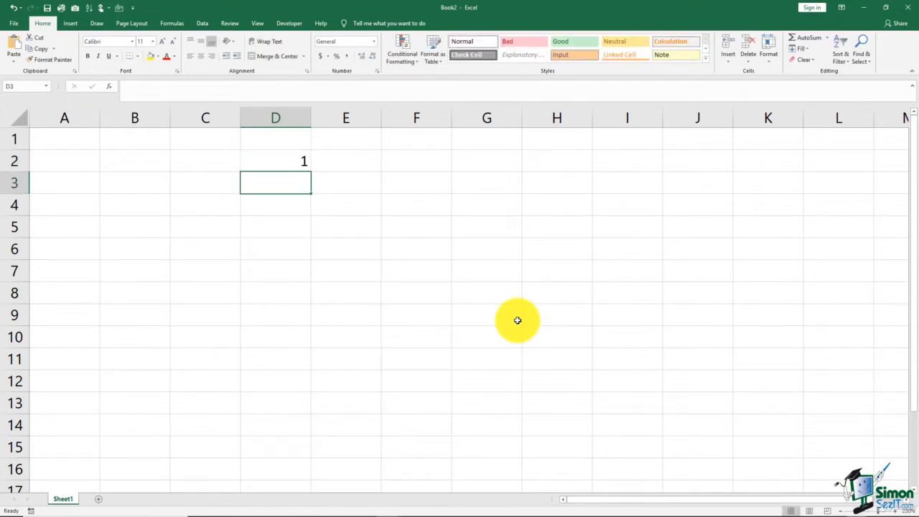
click(296, 164)
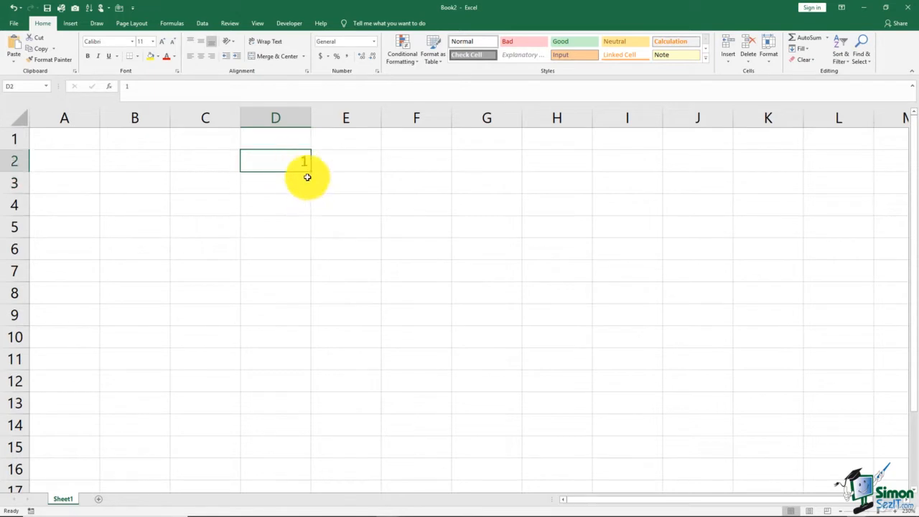
drag(309, 172, 330, 278)
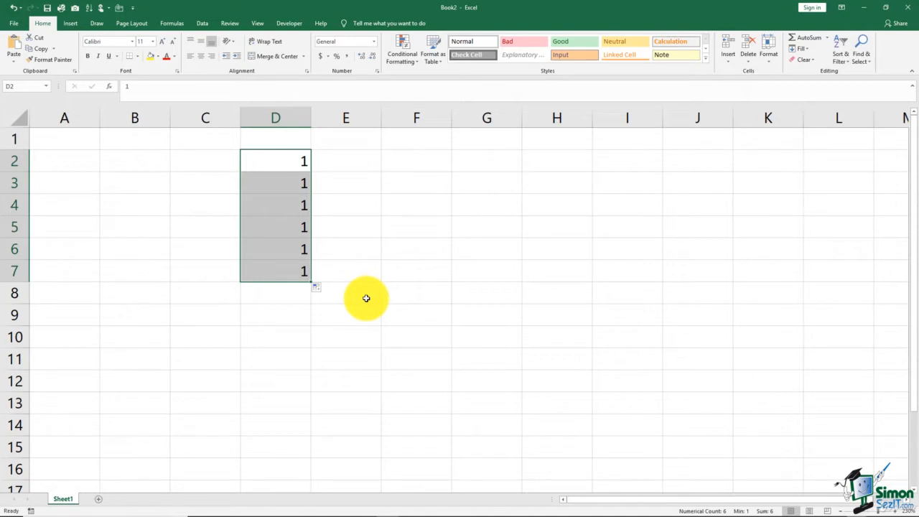
Clear D2:D7, and enter 1 in D2 and 2 in D3 as the start of a number series.
key(Delete)
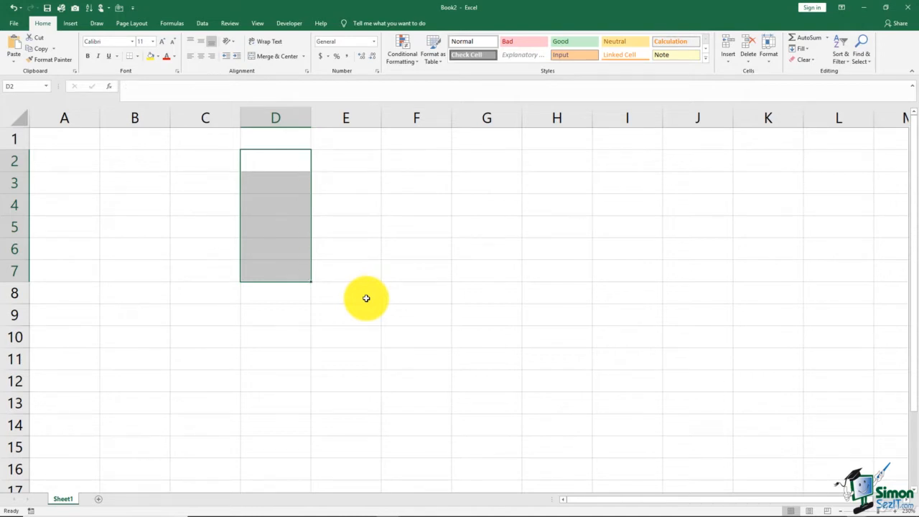
click(279, 163)
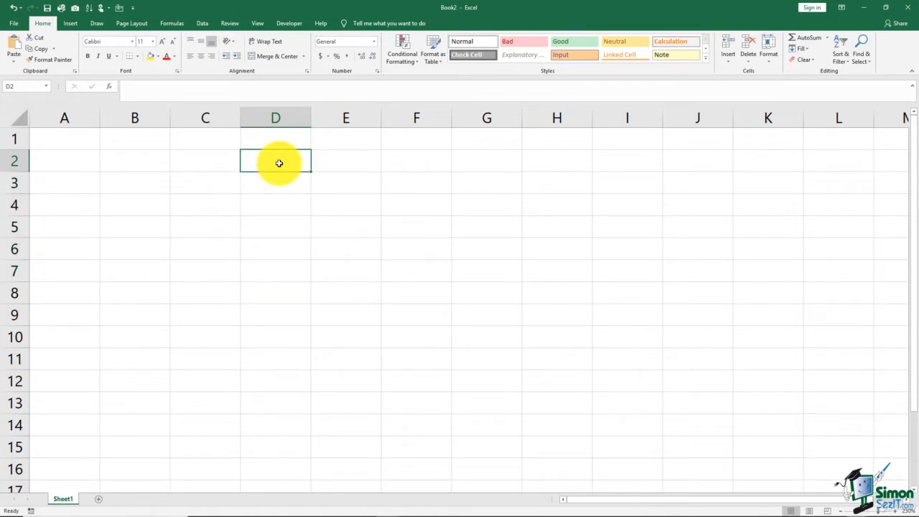
text(1)
key(Return)
key(F2)
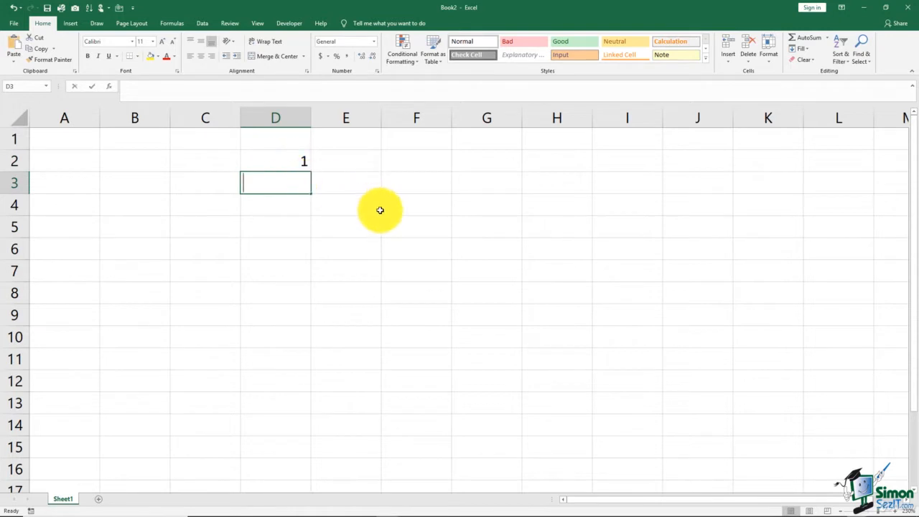
text(2)
key(Return)
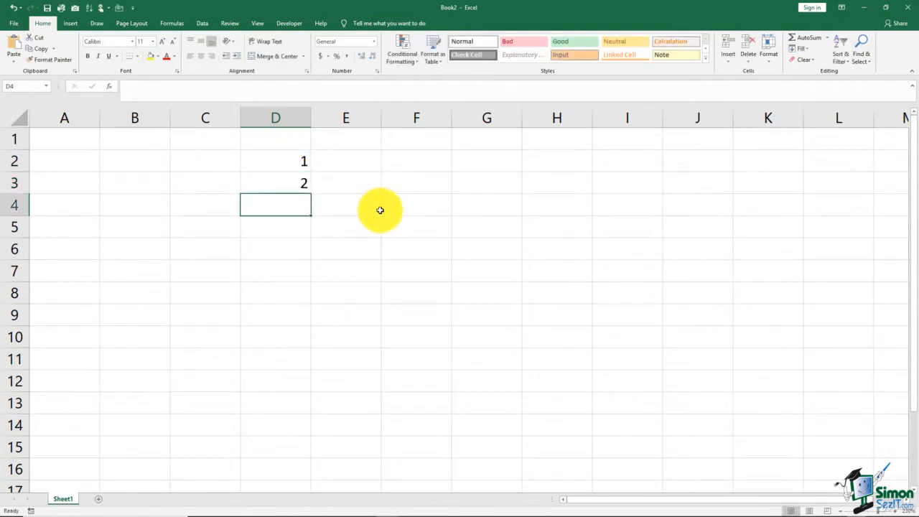
Use D2:D3 together as the pattern and AutoFill the number series down to D11.
click(276, 160)
drag(276, 160, 279, 184)
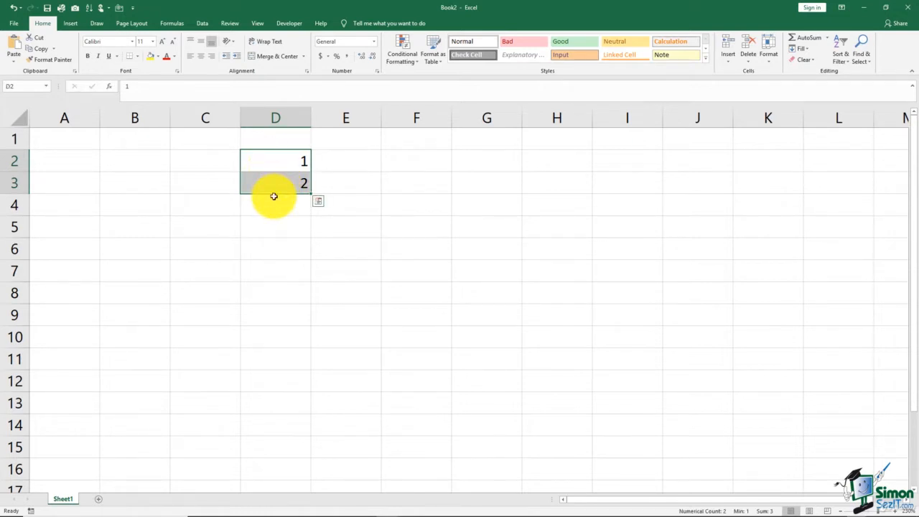
drag(310, 193, 328, 369)
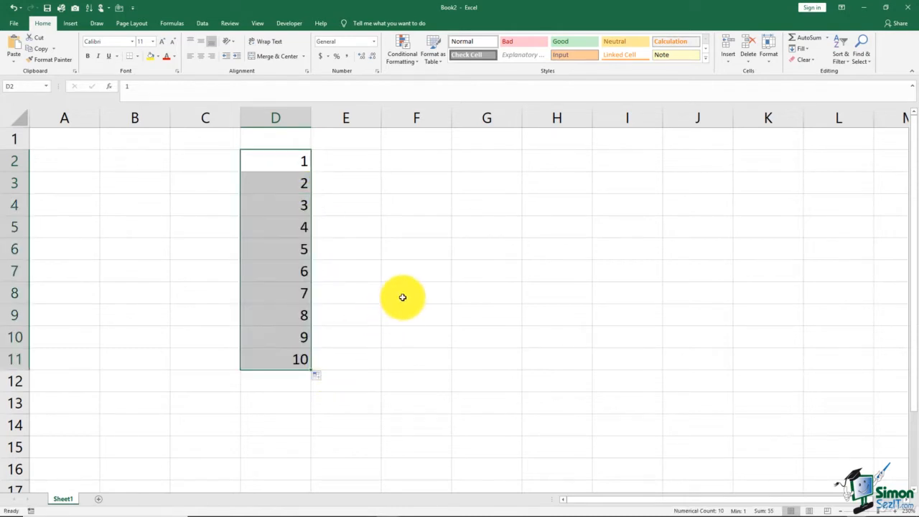
Enter 25 in E2 and 50 in E3, and AutoFill the series from both cells down to E11.
click(354, 164)
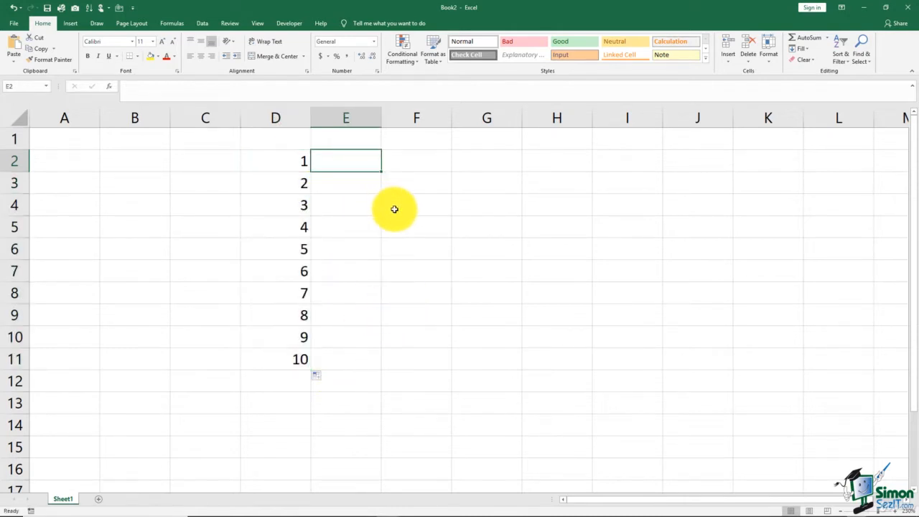
text(25)
key(Return)
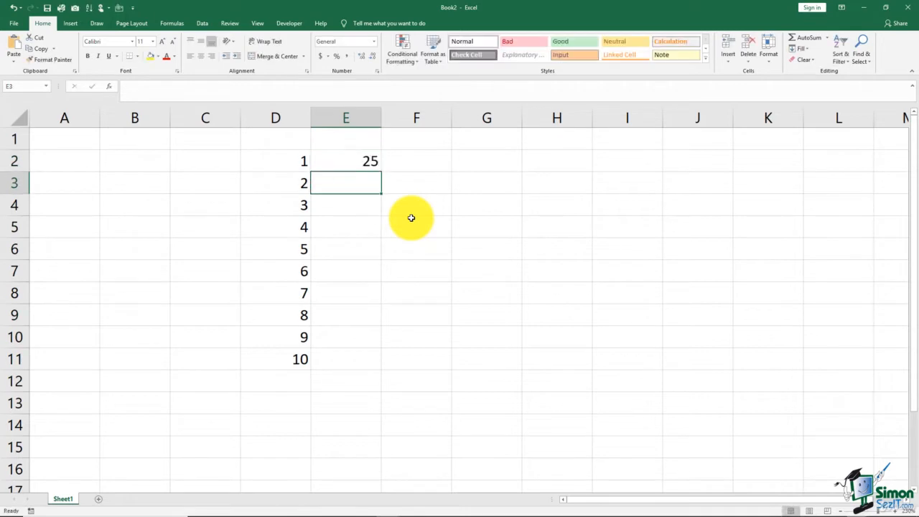
text(50)
key(Return)
drag(357, 166, 416, 352)
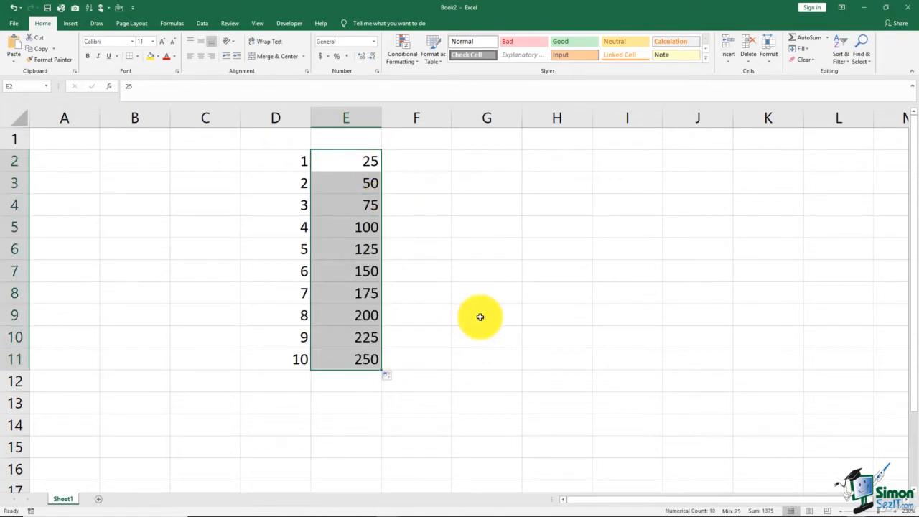
Enter 6 in F2 and 3 in F3, and AutoFill the descending series from both cells down to F11.
click(437, 169)
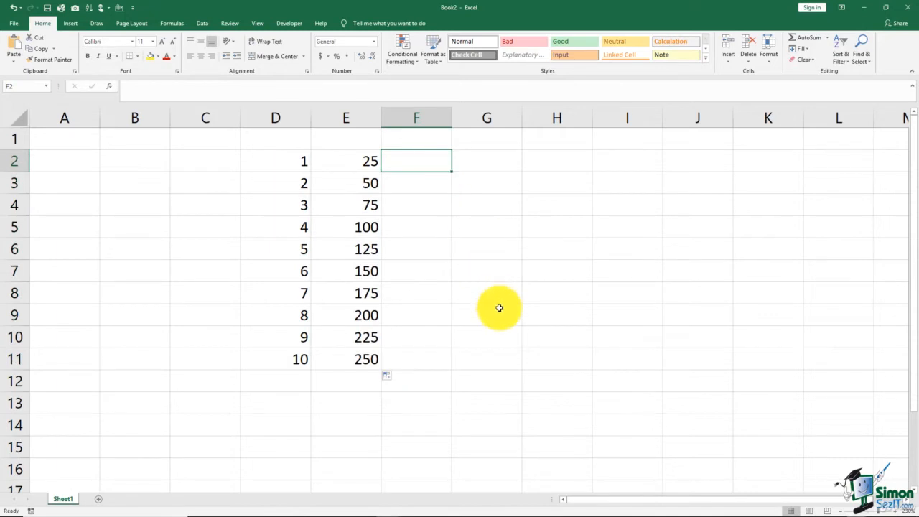
text(6)
key(Return)
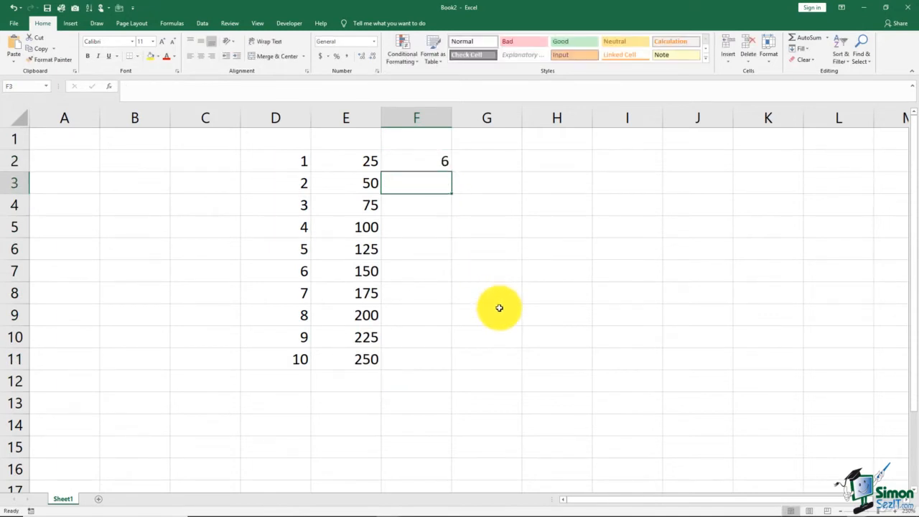
text(3)
key(Return)
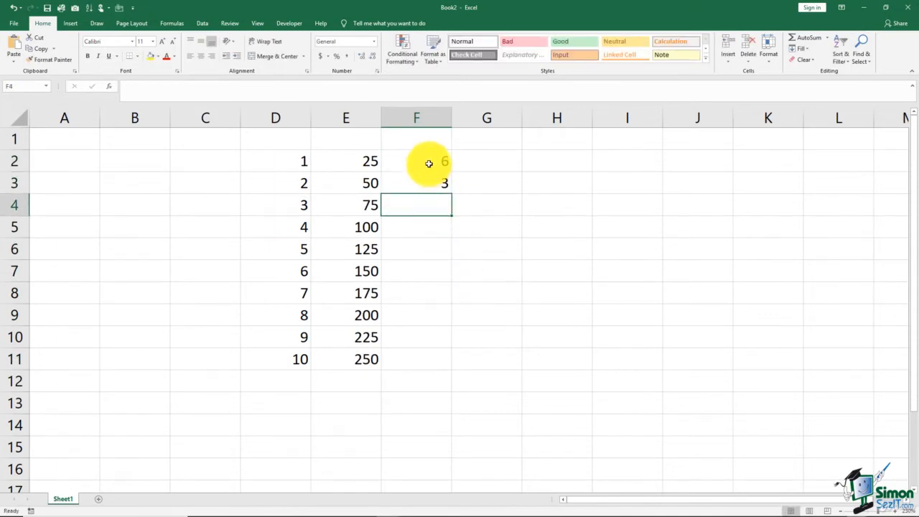
drag(426, 160, 470, 365)
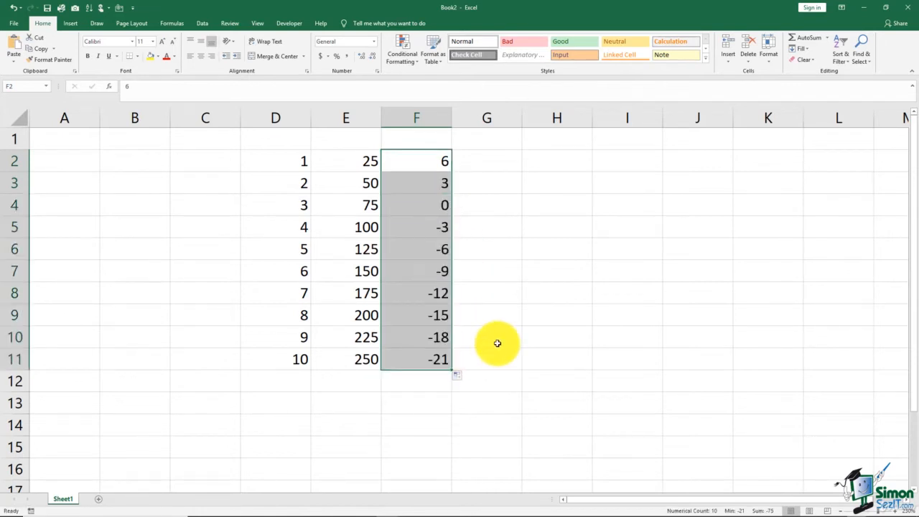
click(486, 278)
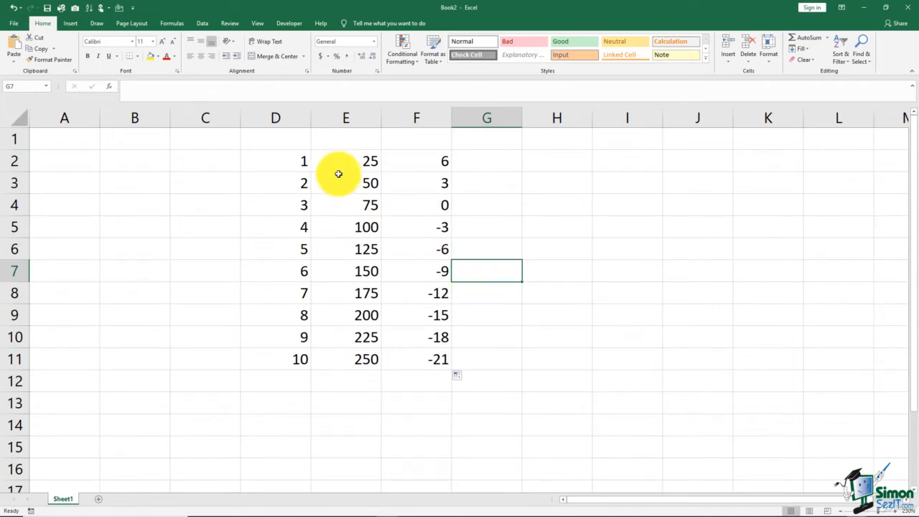
Clear the three number series in D2:F11 and make D2 the active cell.
click(293, 158)
shift+click(439, 354)
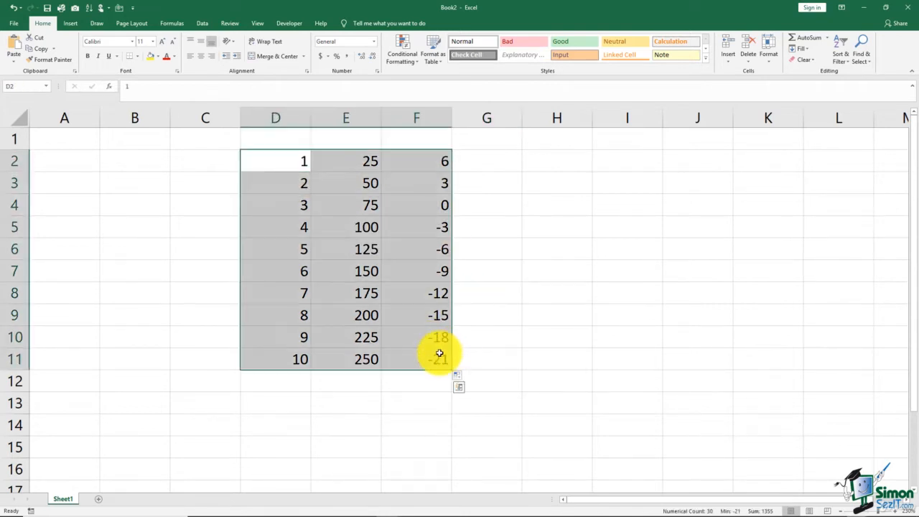
key(Delete)
click(300, 166)
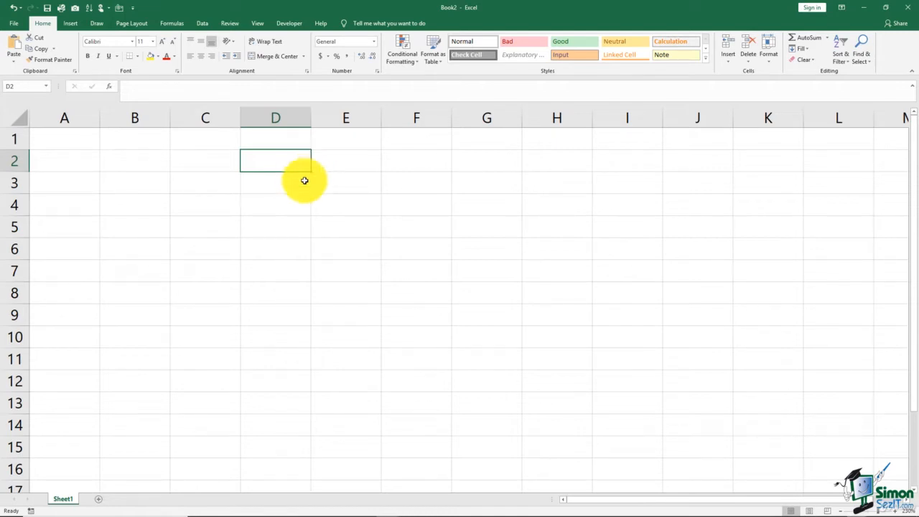
Open the Custom Lists editor from the General section of the Advanced options and view the built-in weekday and month lists.
click(16, 22)
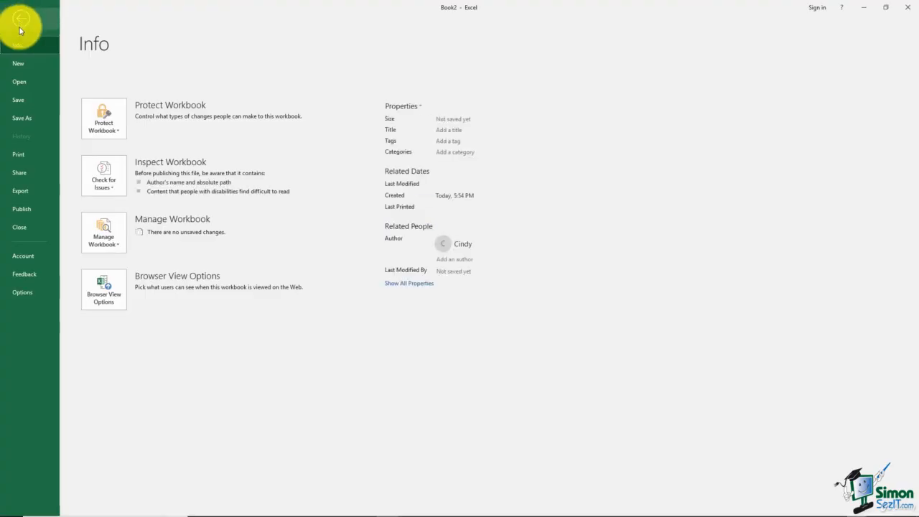
click(32, 291)
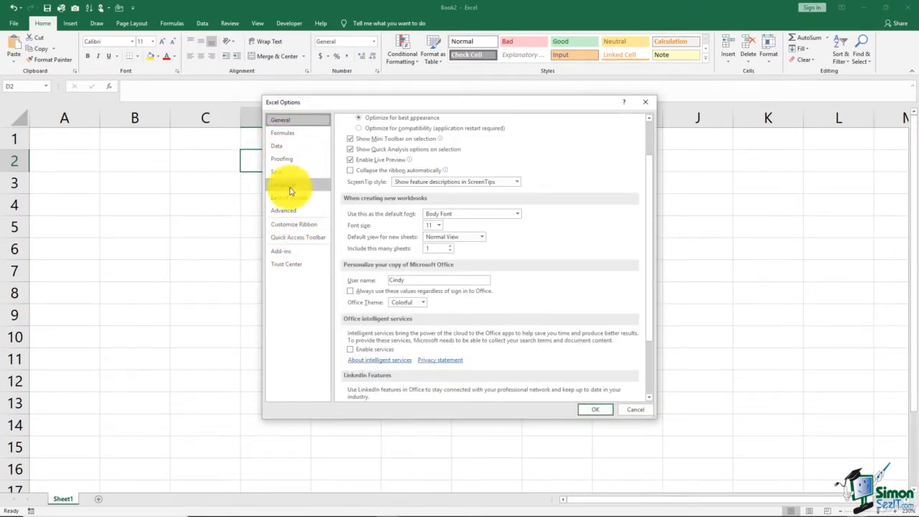
click(291, 216)
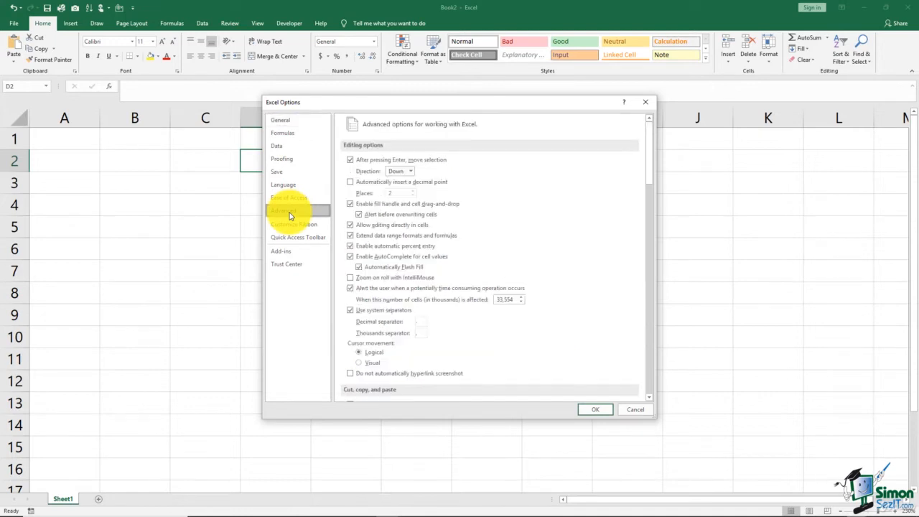
scroll(649, 193, down, 2)
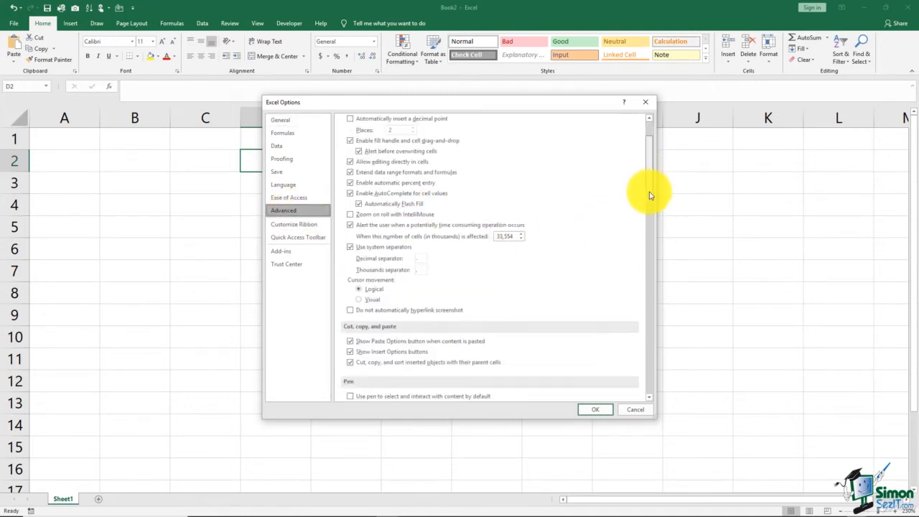
drag(649, 192, 667, 384)
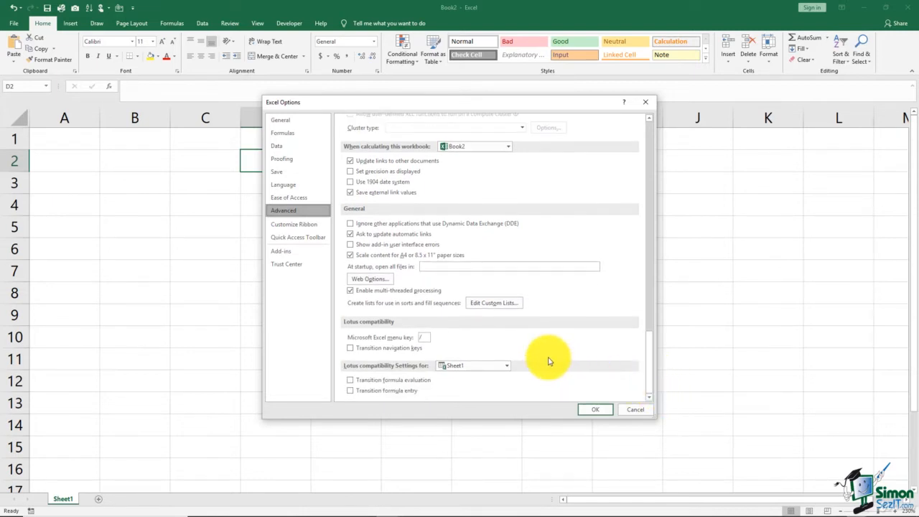
click(491, 305)
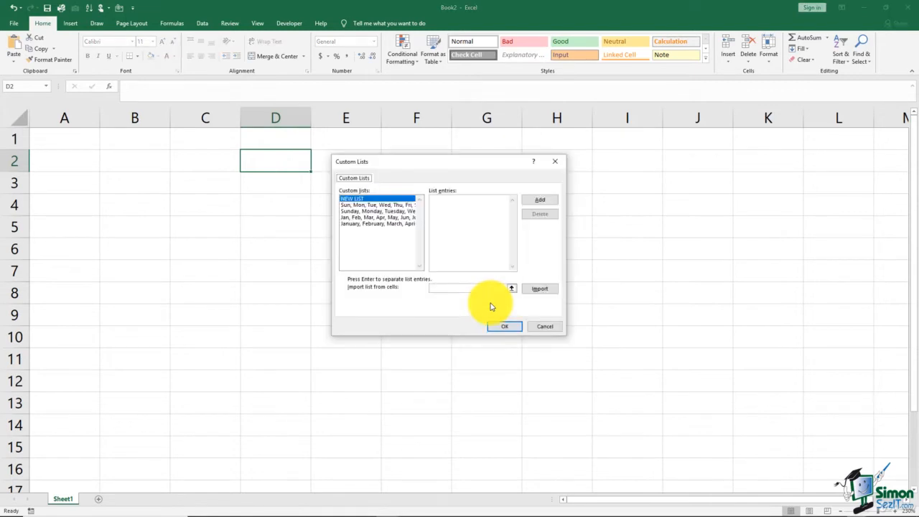
click(386, 206)
click(390, 223)
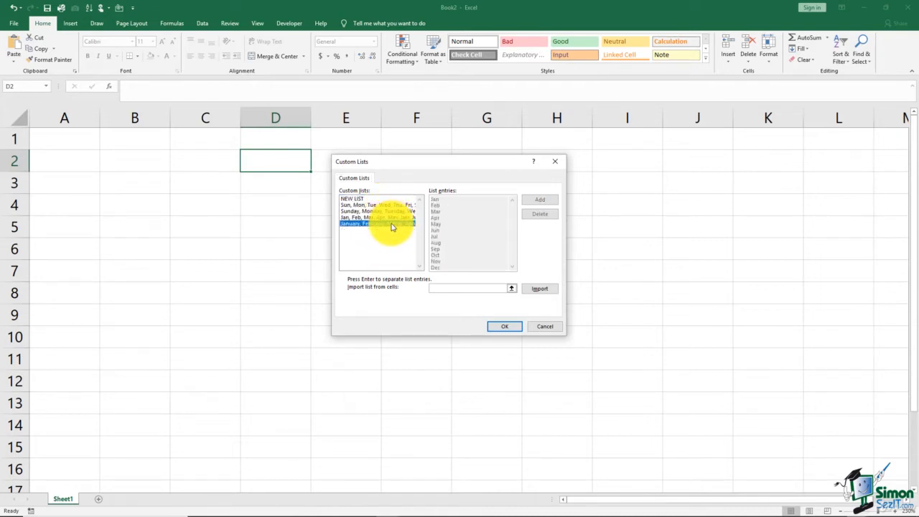
Add a new custom list with the entries Admin, Maint and Personel, and accept the options.
click(359, 198)
click(437, 200)
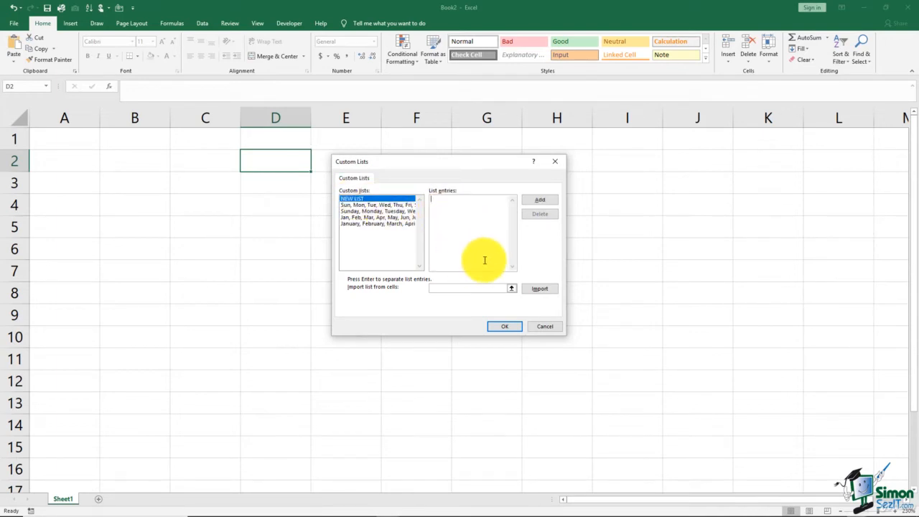
text(Ad)
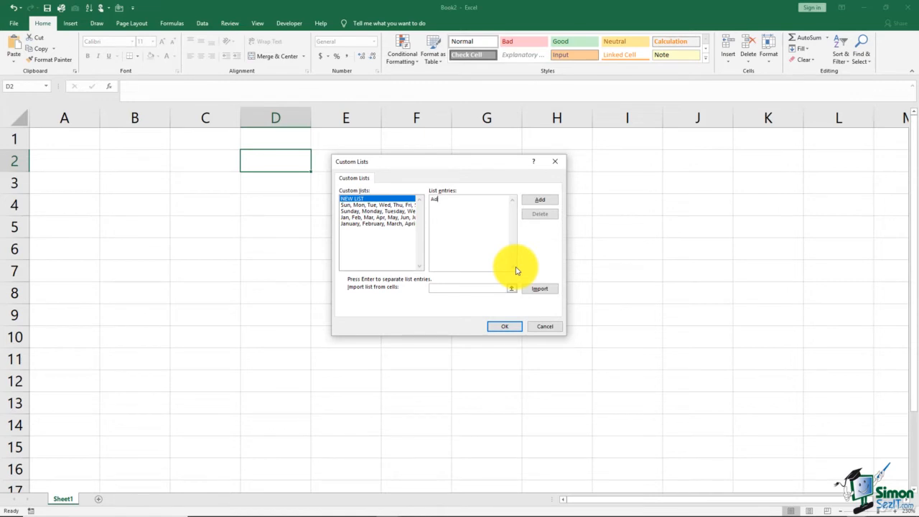
text(m)
text(Maint)
key(Return)
text(Personnel)
key(BackSpace)
click(542, 201)
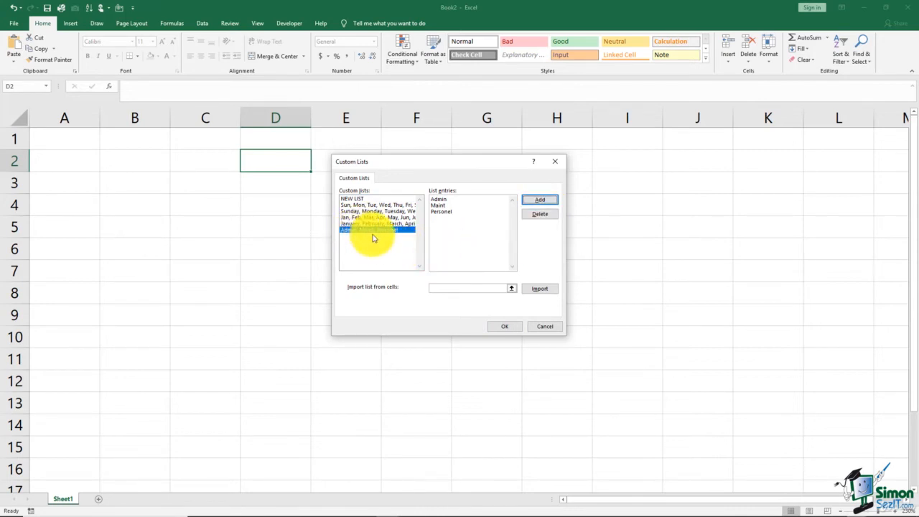
click(504, 328)
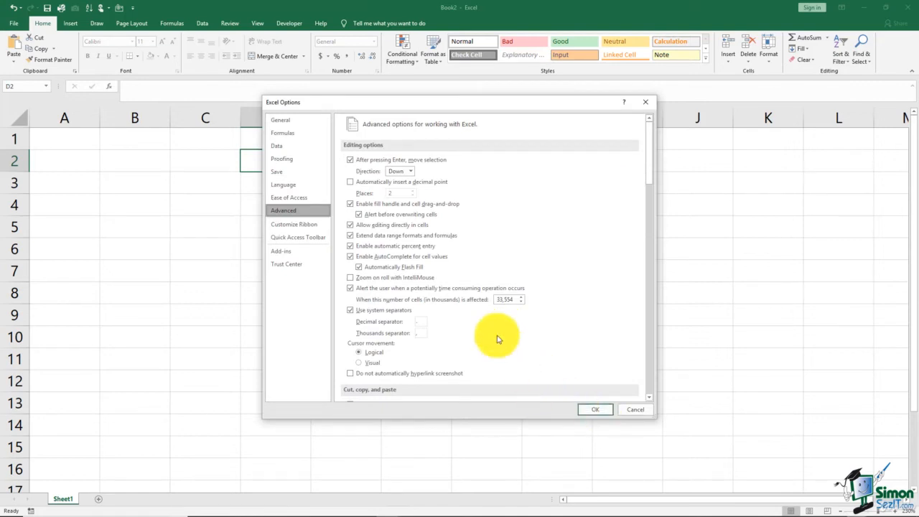
click(594, 409)
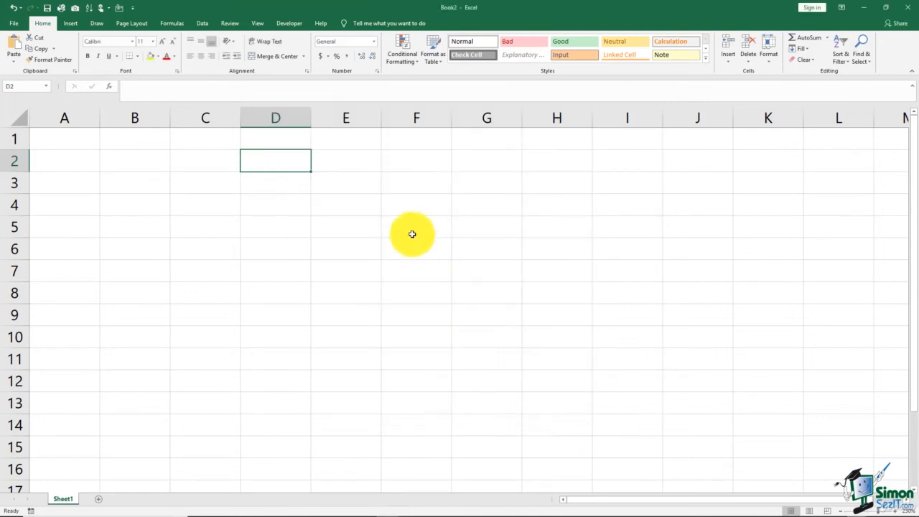
Enter Maint in D3 and AutoFill the custom department list down to D9.
click(293, 182)
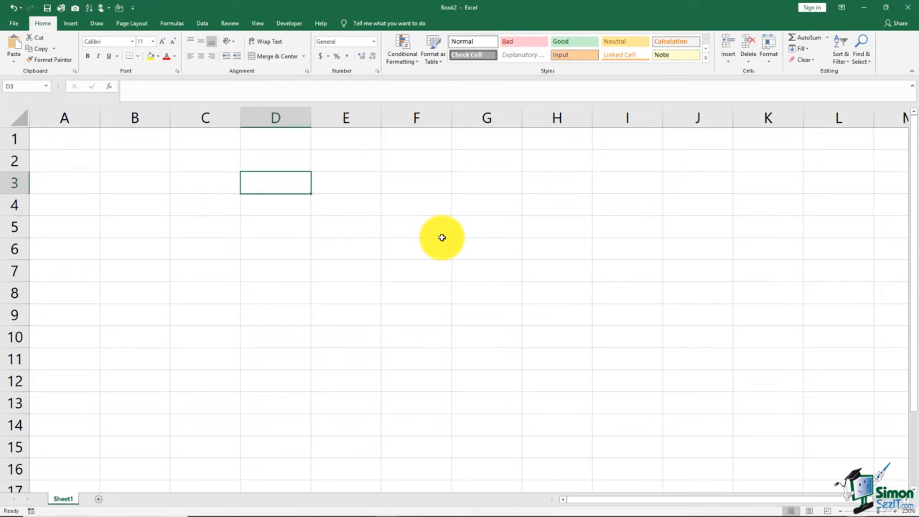
text(M)
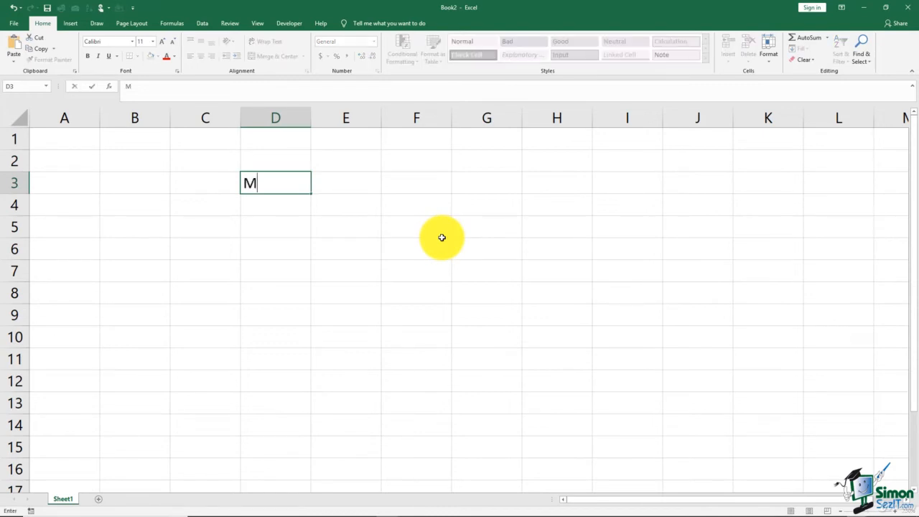
text(ainy)
key(BackSpace)
text(t)
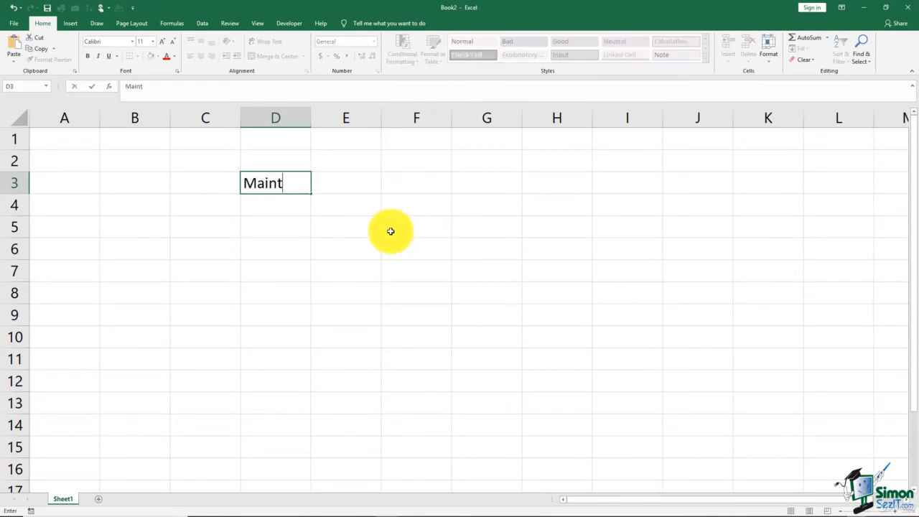
click(363, 221)
click(307, 189)
drag(311, 194, 316, 325)
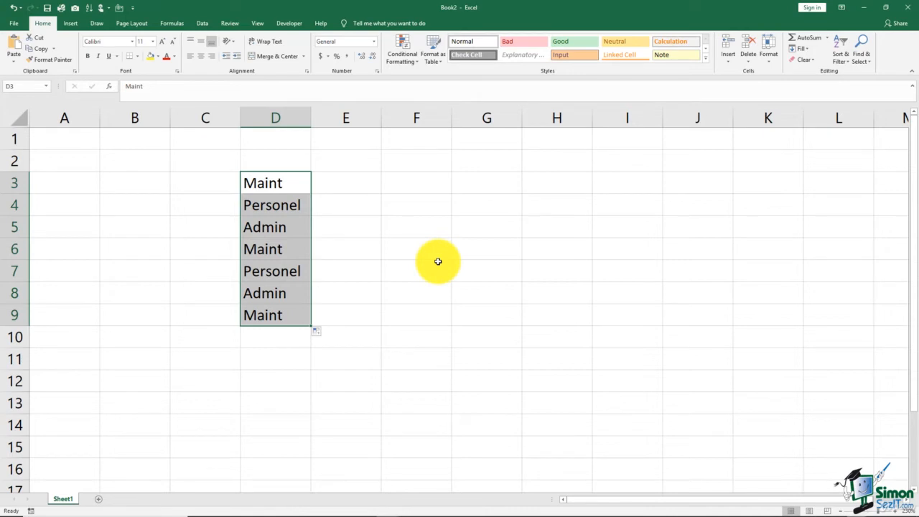
key(BackSpace)
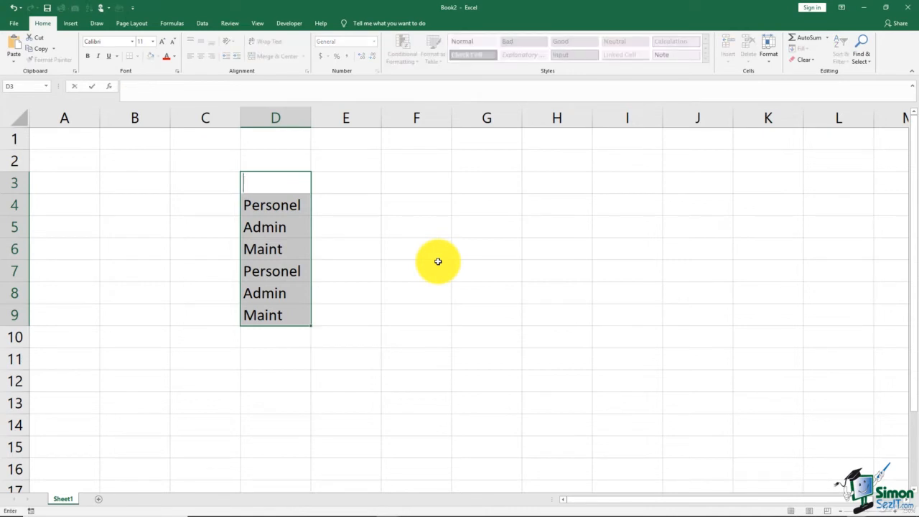
key(Escape)
Enter three first names in alphabetical order in cells F3, F4 and F5.
click(404, 180)
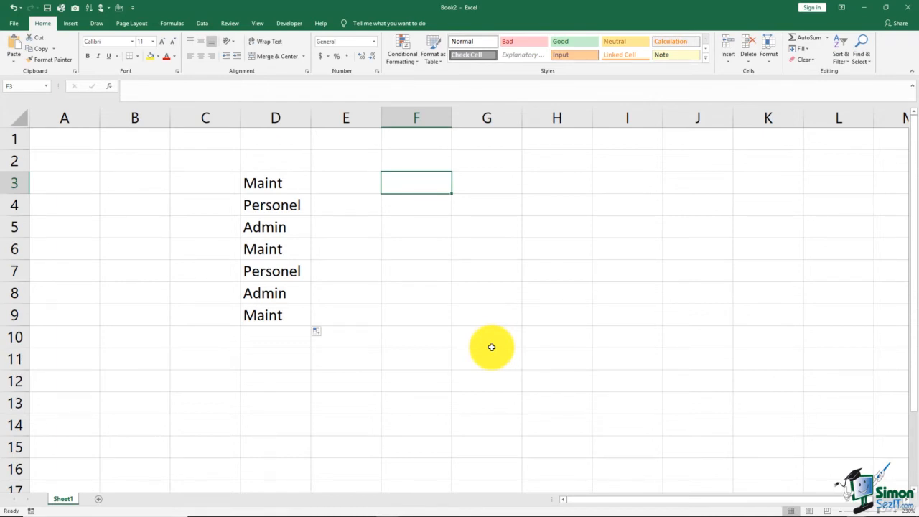
text(Allen)
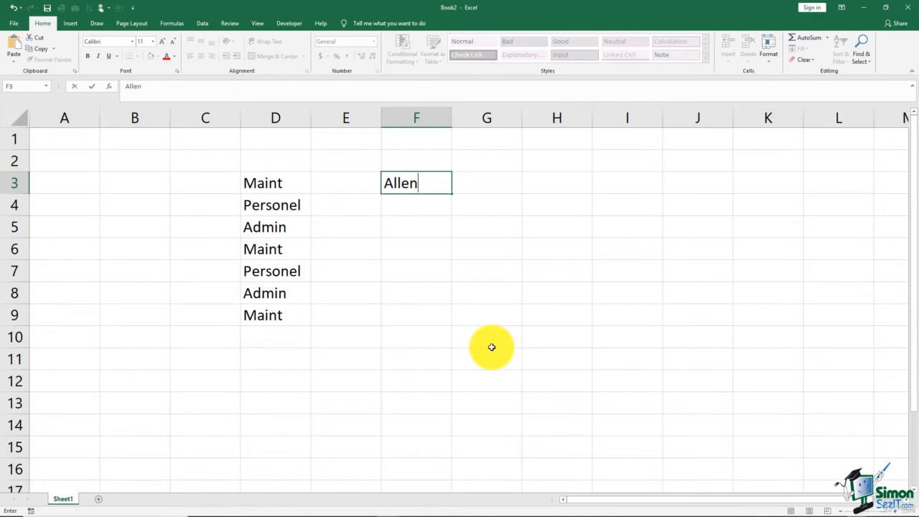
key(Return)
text(L)
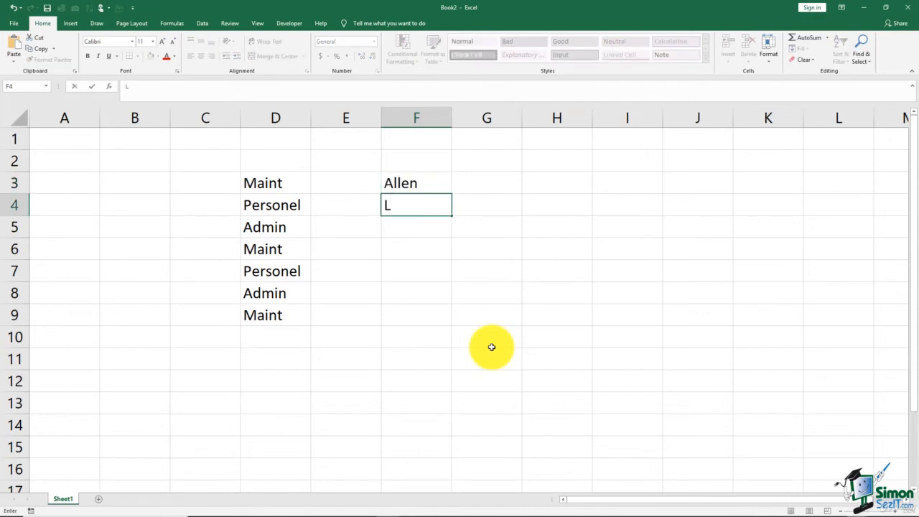
text(arry)
key(Return)
text(M)
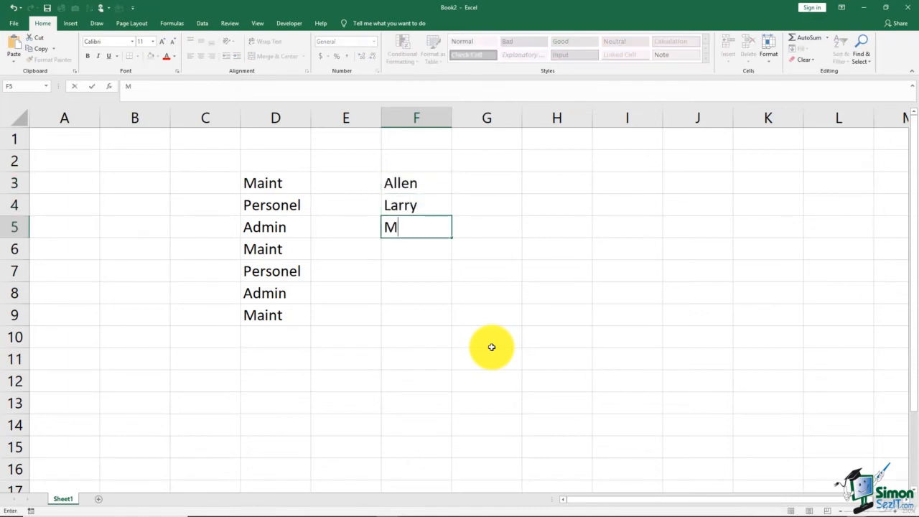
text(elody)
click(439, 320)
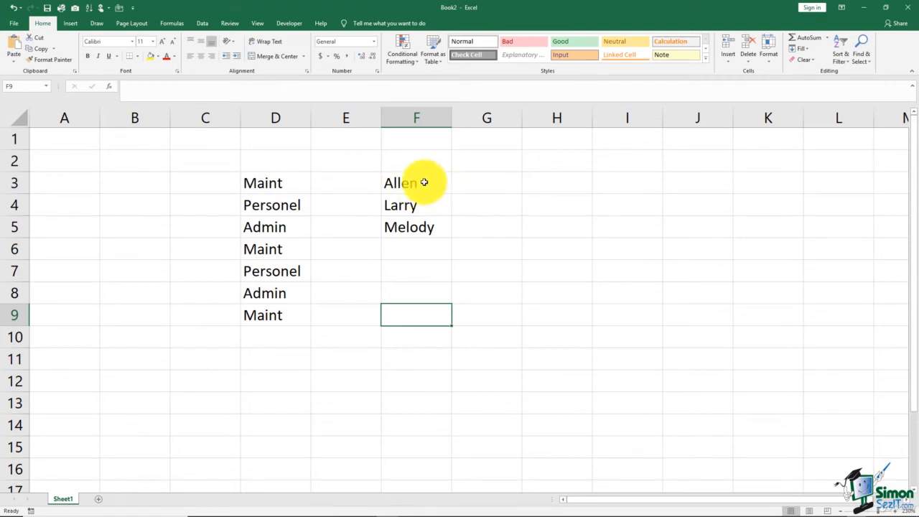
Import the names in F3:F5 as a new custom list through the Advanced options, and accept the options.
drag(421, 182, 430, 229)
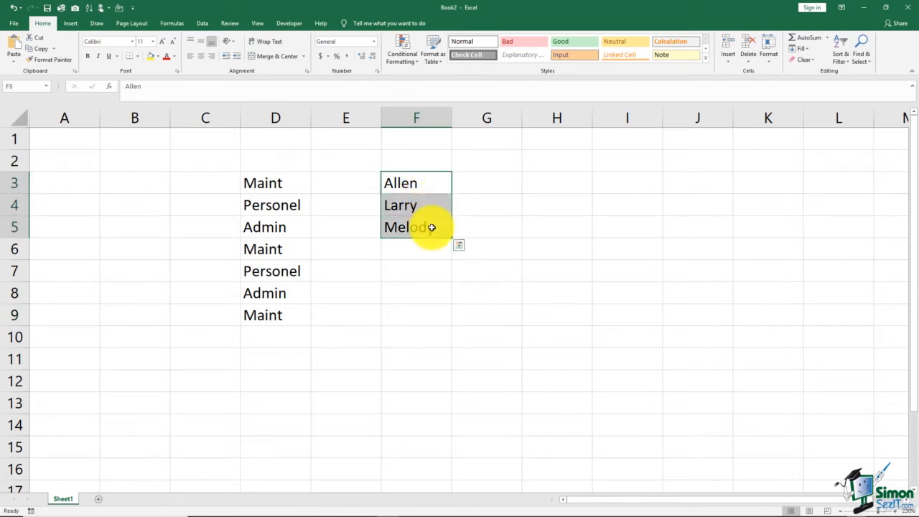
click(14, 23)
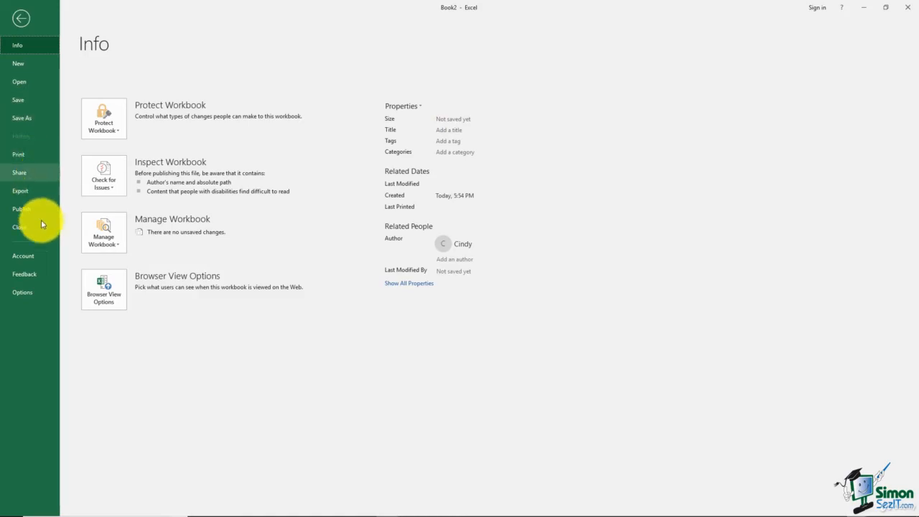
click(21, 292)
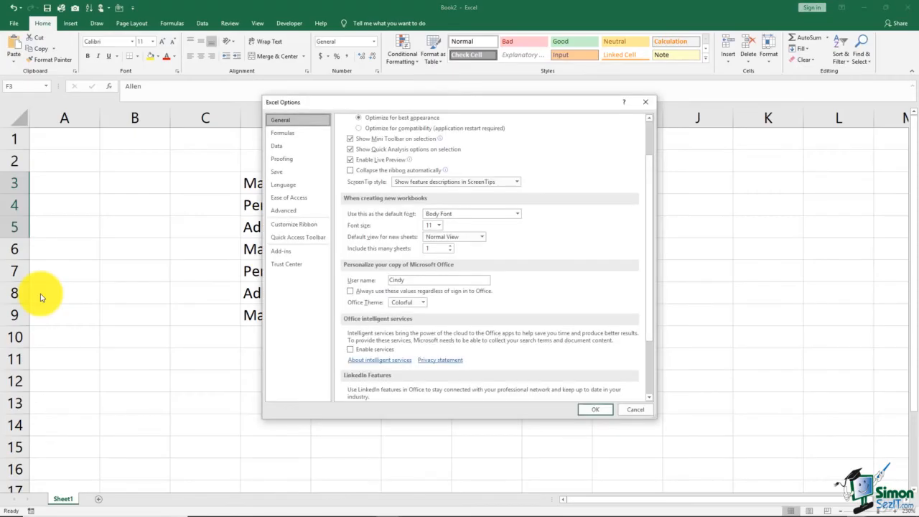
click(290, 216)
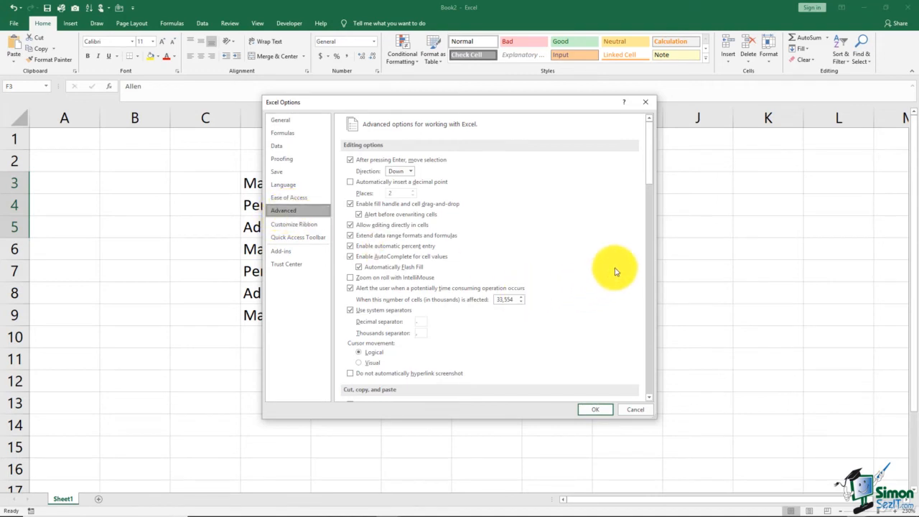
drag(648, 172, 654, 393)
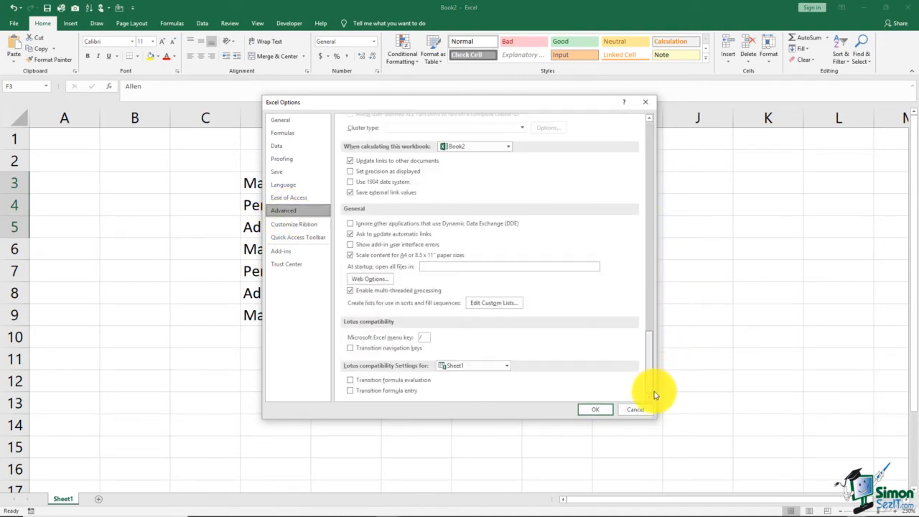
click(494, 304)
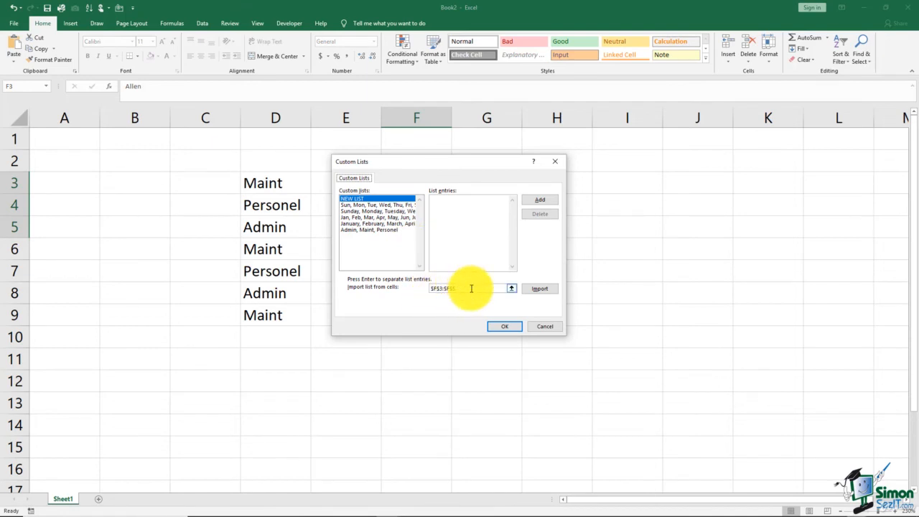
click(539, 288)
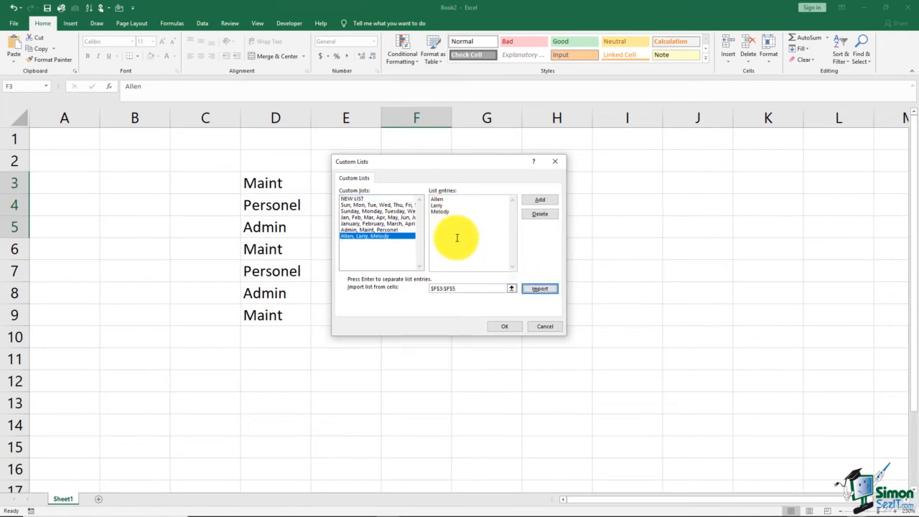
click(504, 327)
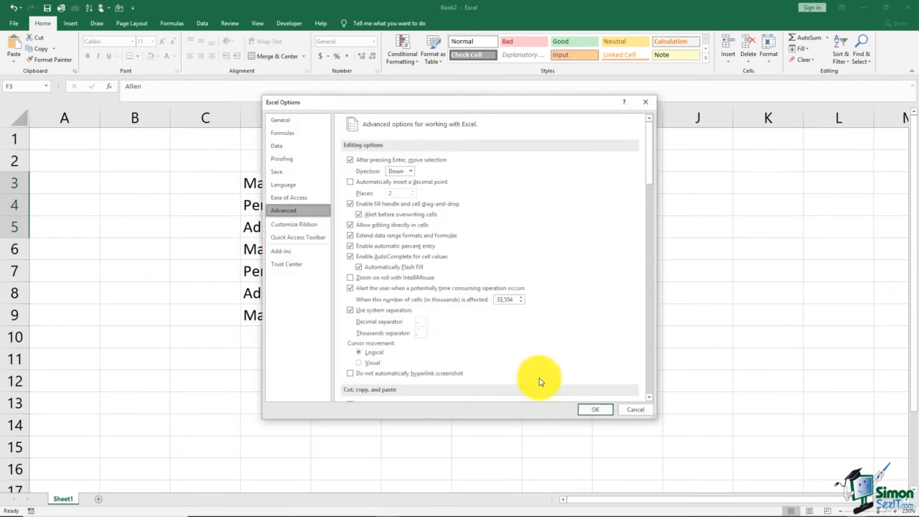
click(596, 409)
Enter the first name from F4 in H3 and AutoFill the custom name list down to H8.
click(517, 244)
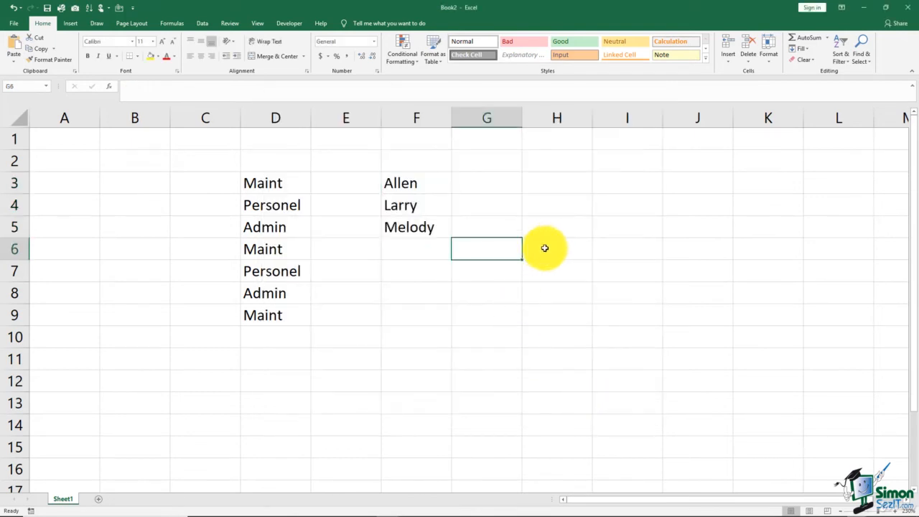
click(549, 186)
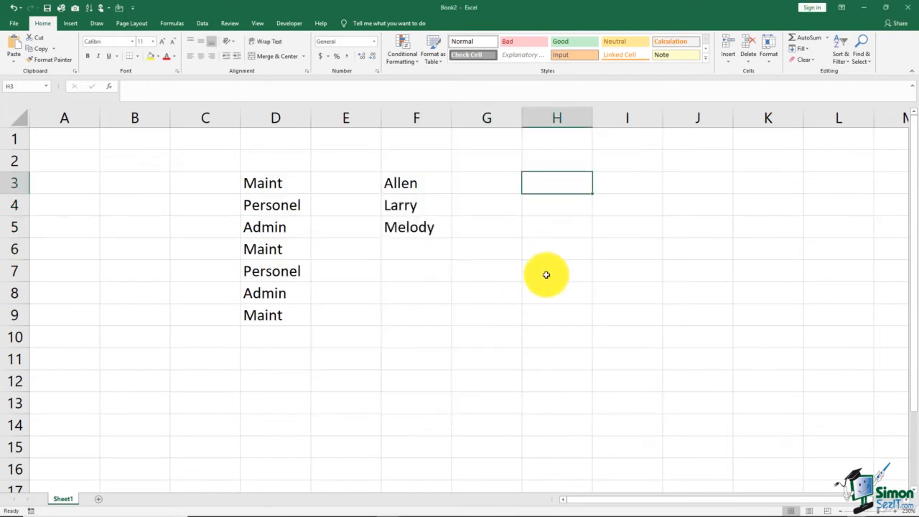
text(Larry)
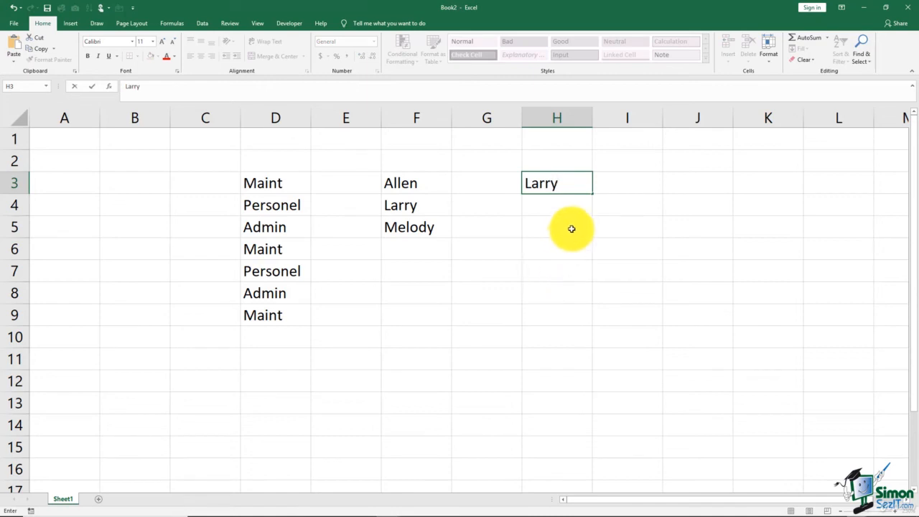
drag(593, 195, 597, 306)
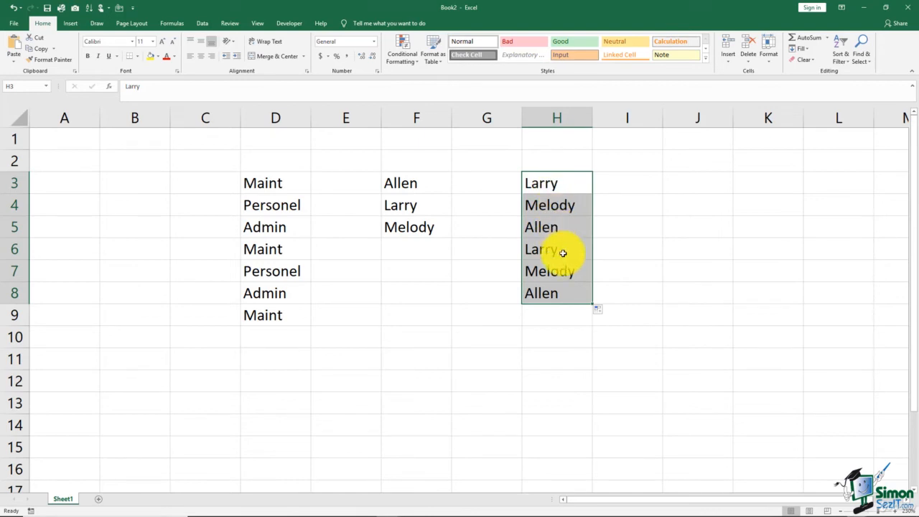
click(546, 357)
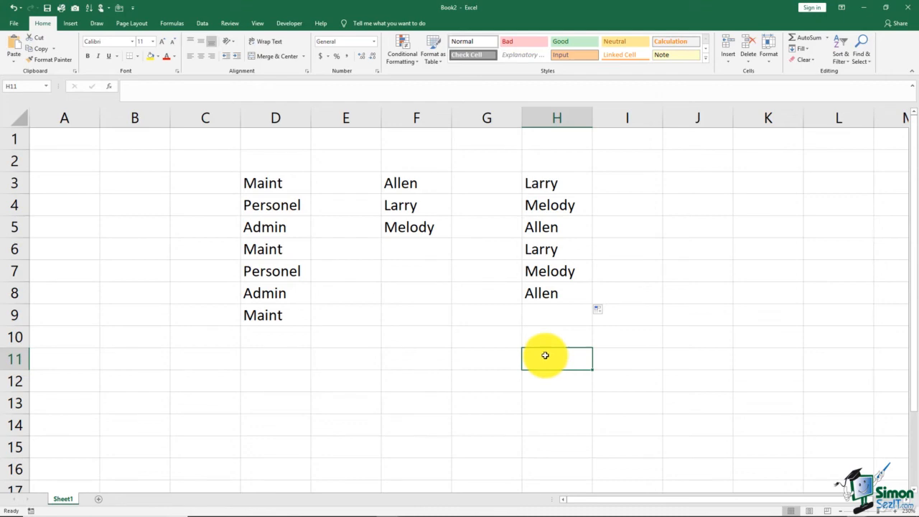
Open the Custom Lists editor from the Advanced options and permanently delete the custom list of three first names.
click(14, 22)
click(36, 295)
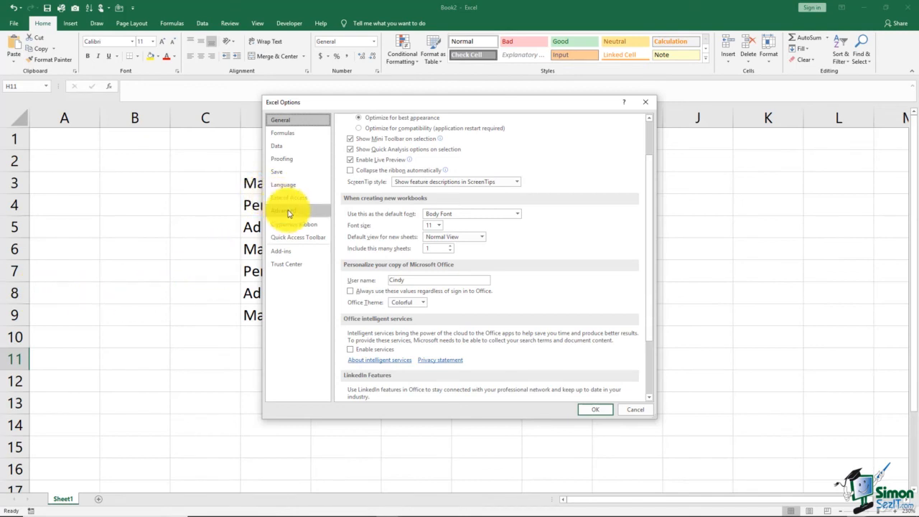
click(288, 212)
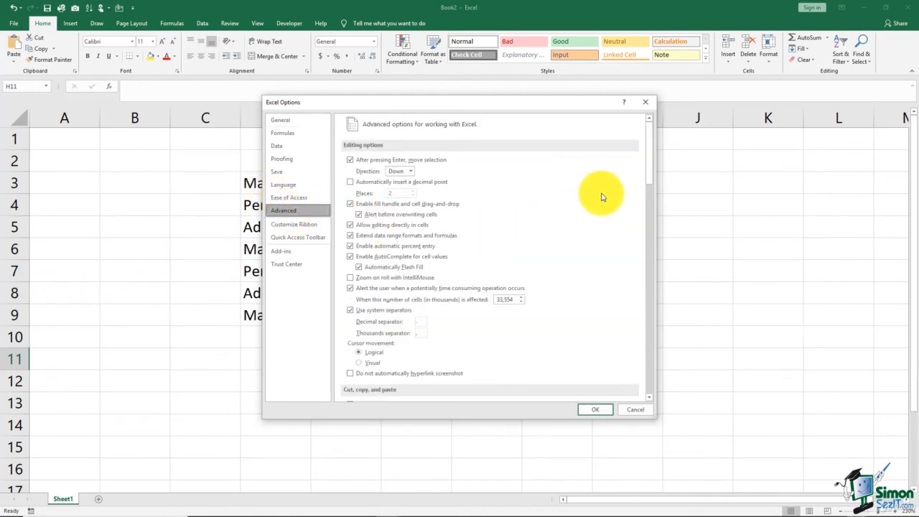
drag(648, 165, 652, 388)
click(503, 304)
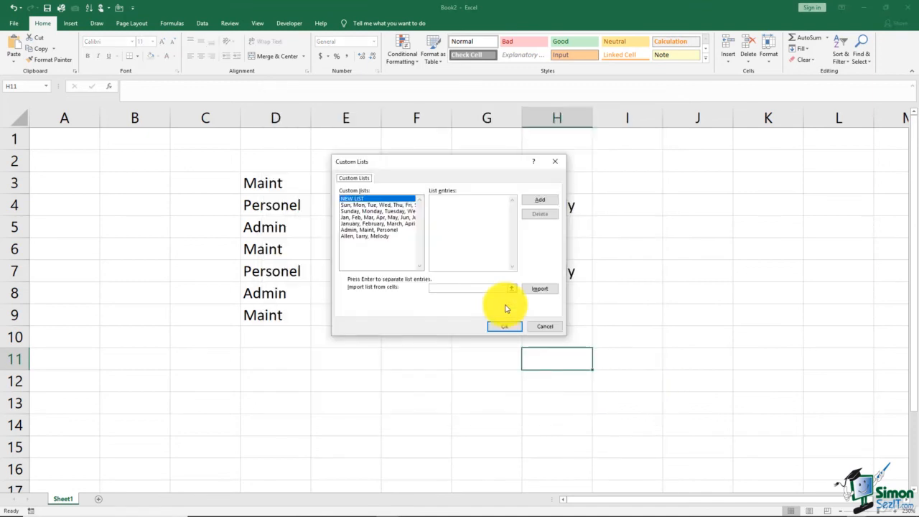
click(385, 236)
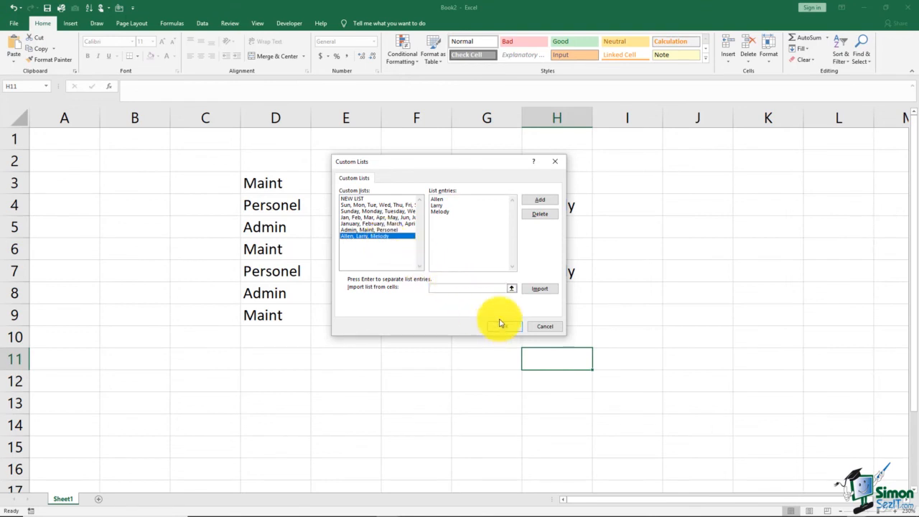
click(538, 215)
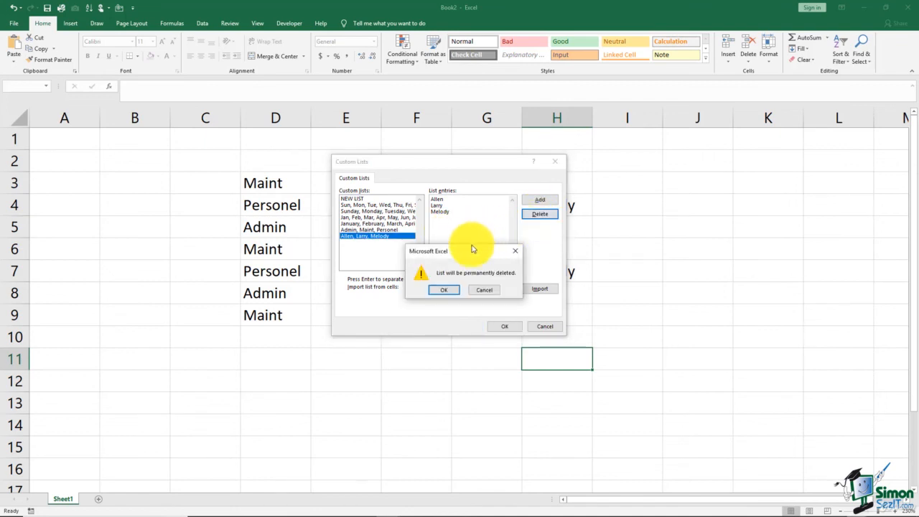
click(454, 295)
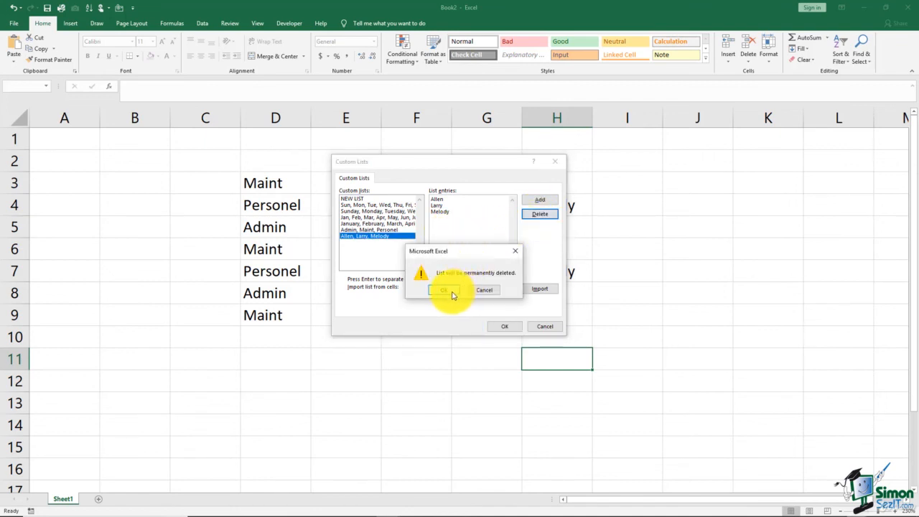
click(453, 295)
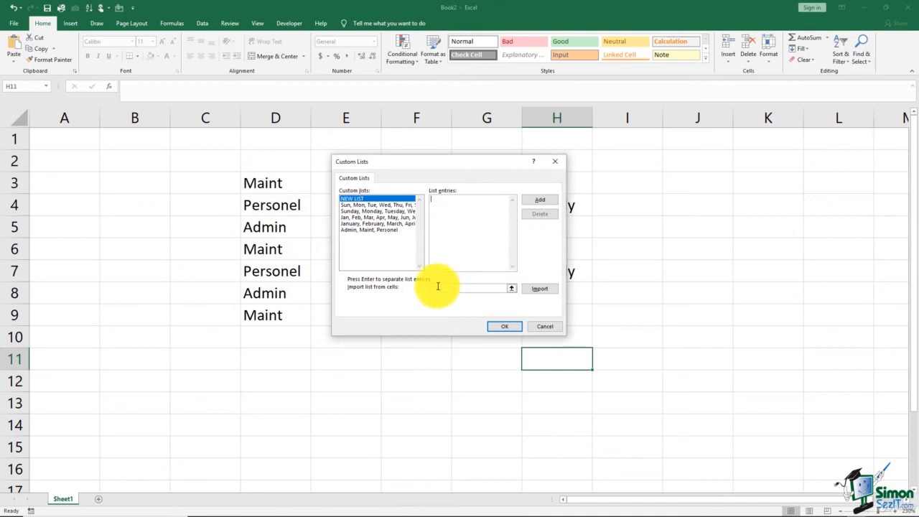
Delete the Admin, Maint, Personel custom list, then accept the custom lists and the Excel options.
click(383, 230)
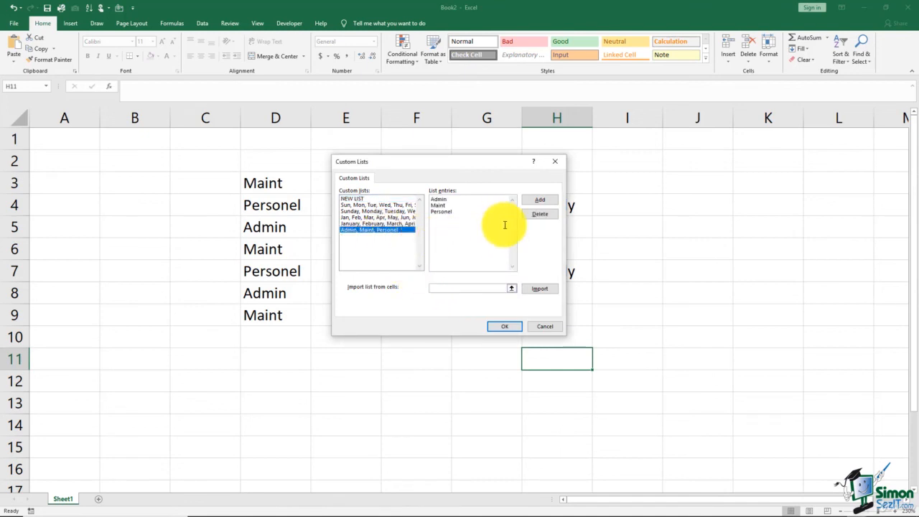
click(538, 215)
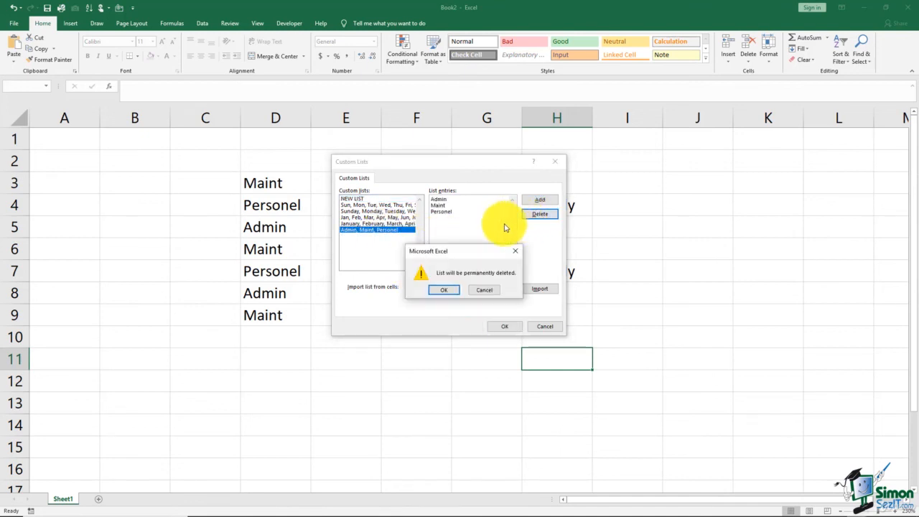
click(444, 293)
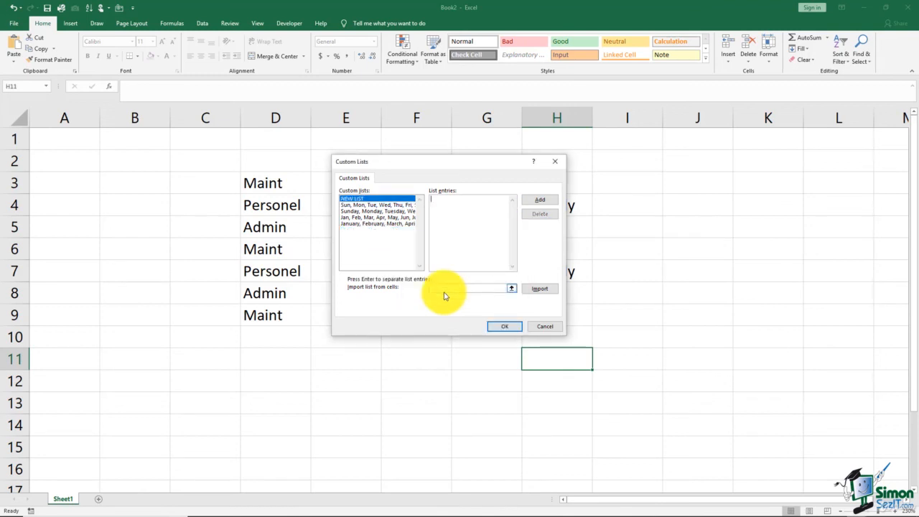
click(499, 327)
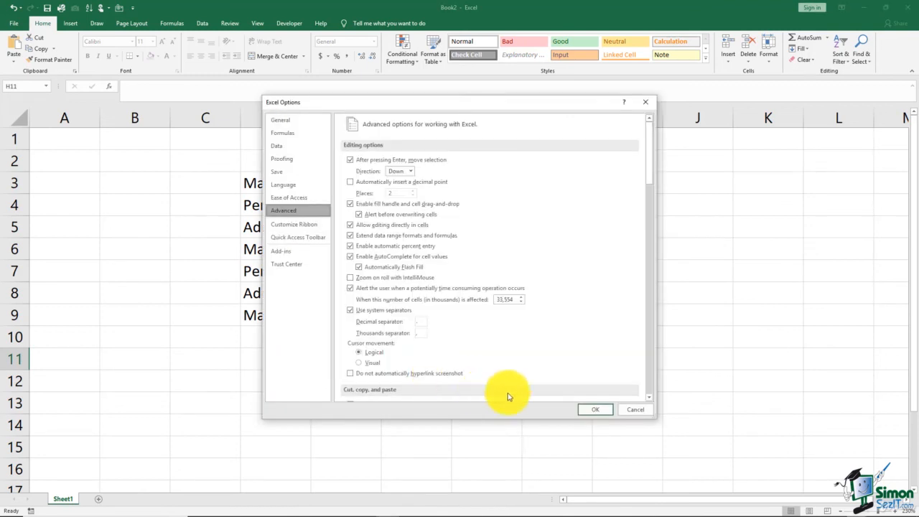
click(595, 409)
click(455, 344)
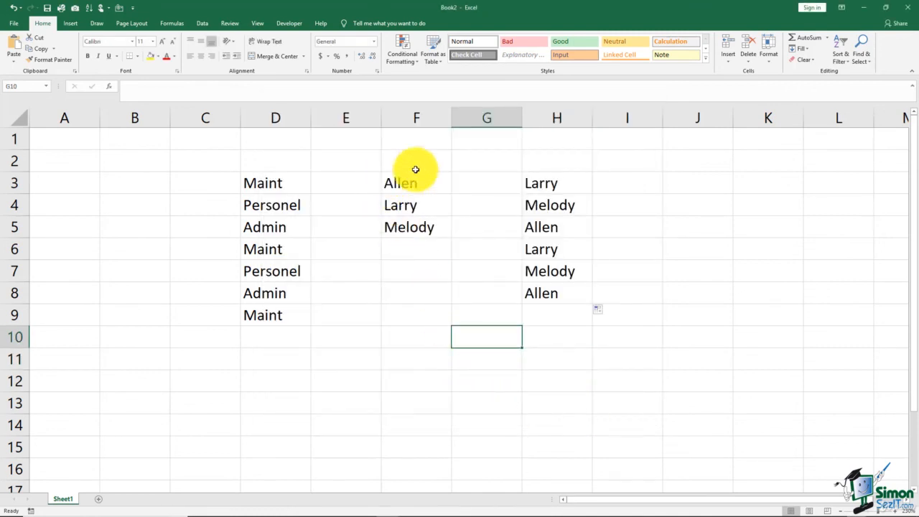